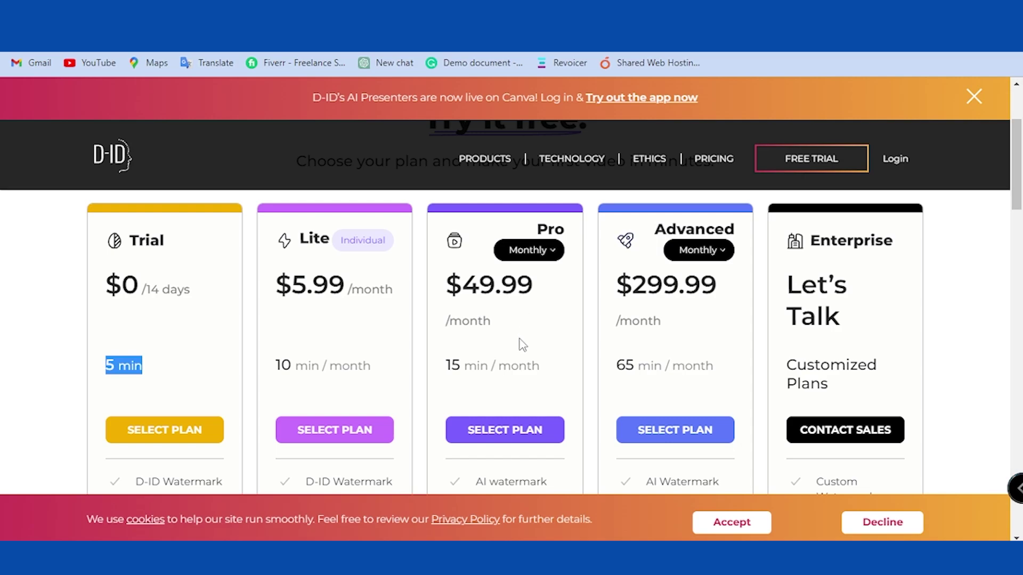
Step: Review the features included in the D-ID pricing plans, highlighting the Trial plan's watermark entry
scroll(521, 346, down, 3)
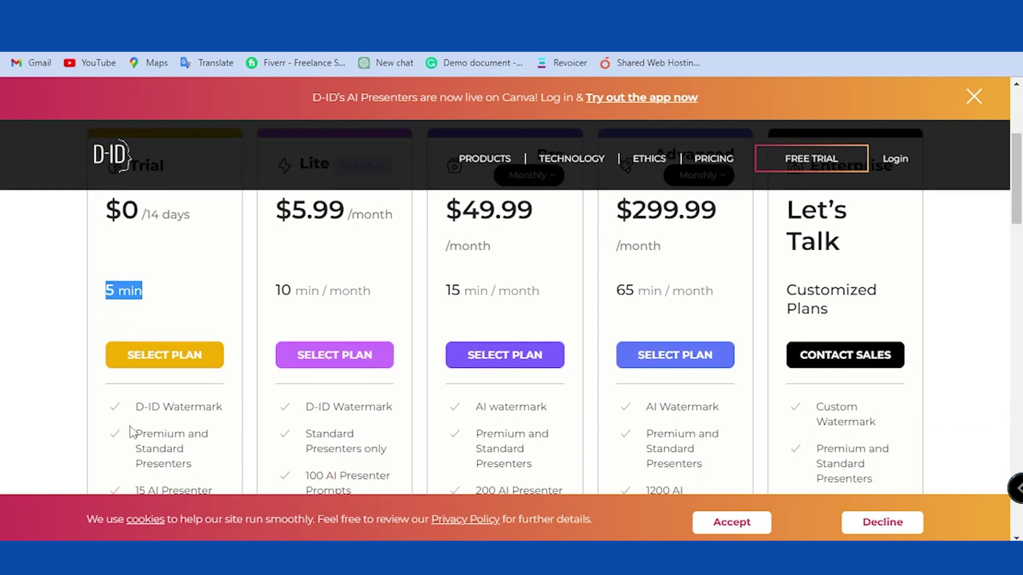
scroll(144, 407, down, 1)
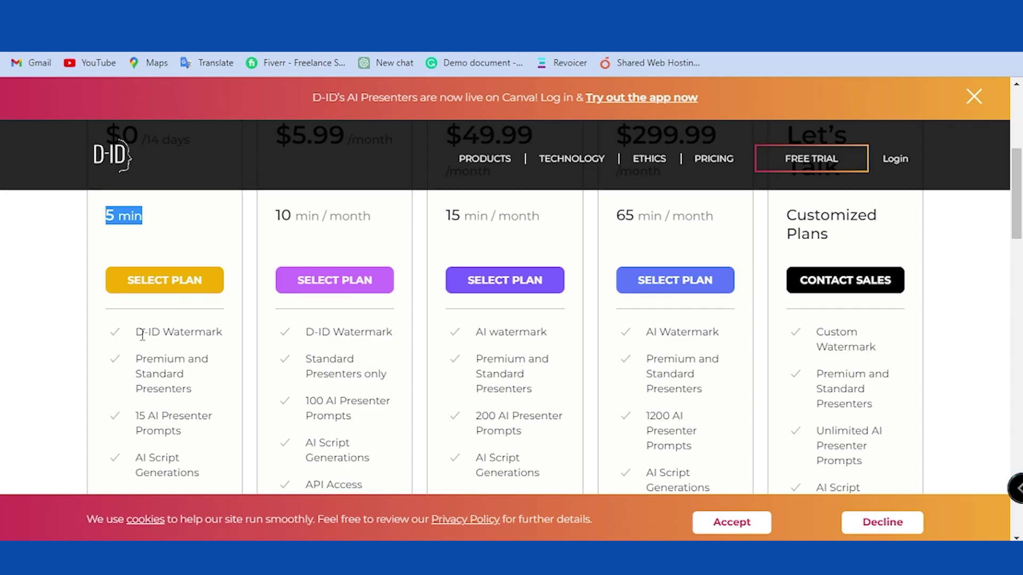
drag(137, 334, 223, 337)
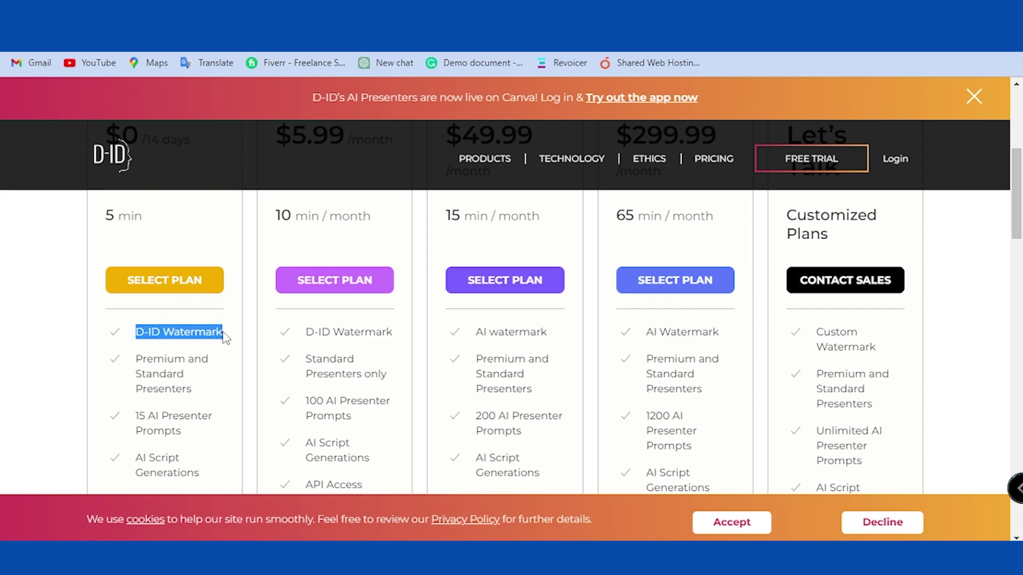
click(224, 336)
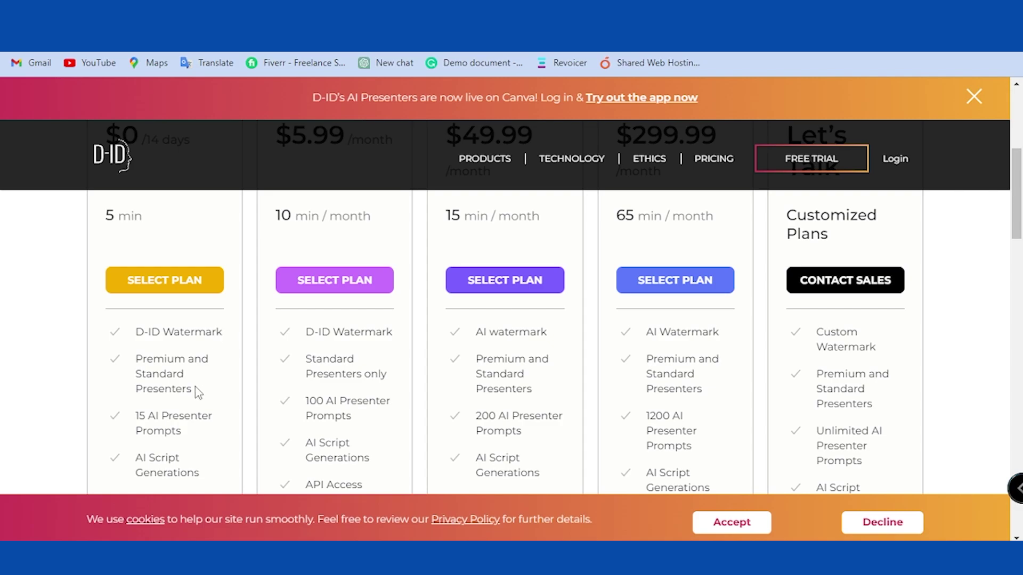
scroll(197, 393, down, 1)
scroll(197, 393, up, 5)
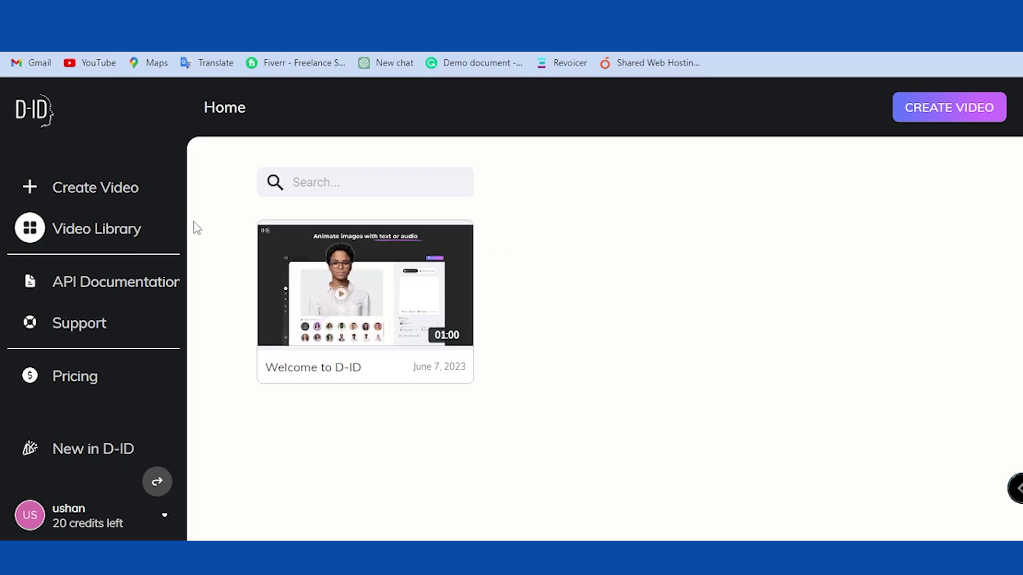
Step: Start a new D-ID video and paste ChatGPT's highlighted sentence about Musk's higher education in Canada and the United States as its script
click(96, 190)
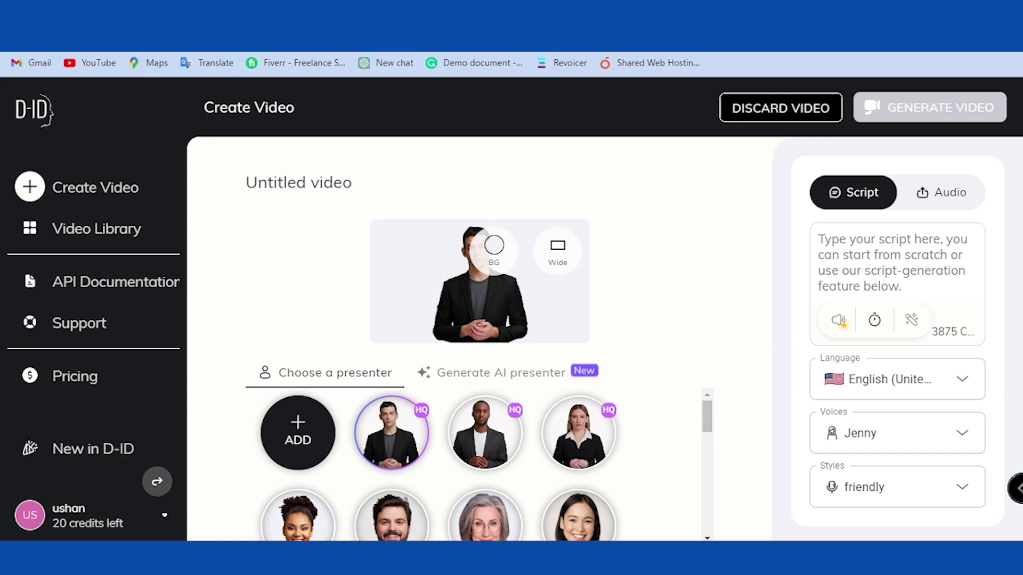
key(ctrl+Tab)
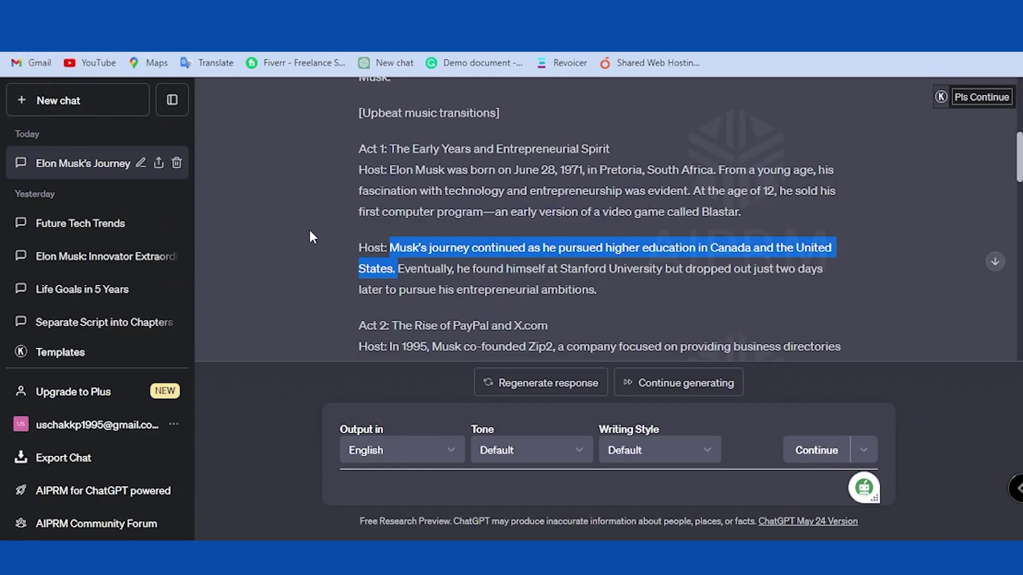
right_click(424, 241)
click(436, 255)
key(ctrl+Tab)
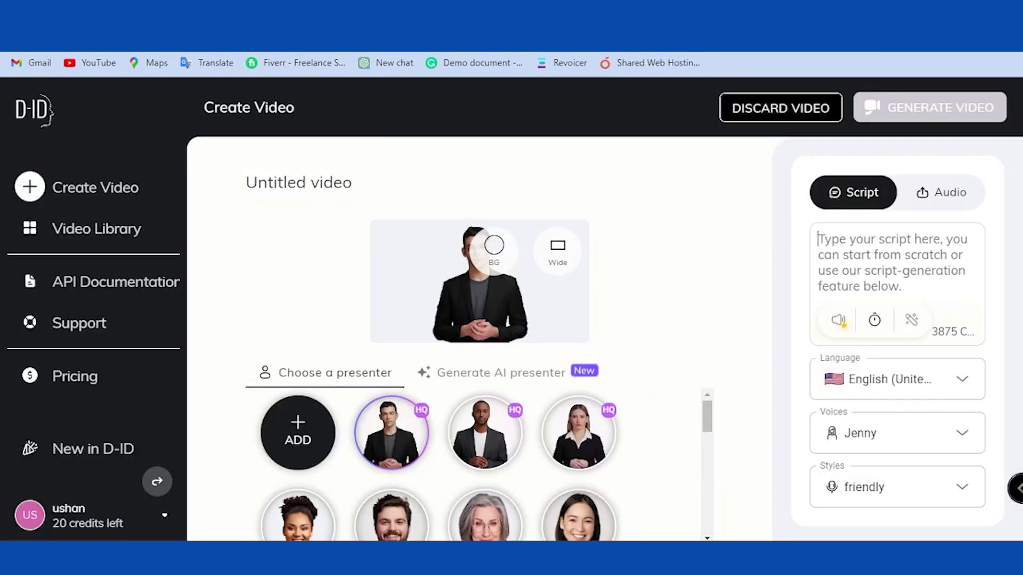
key(ctrl+v)
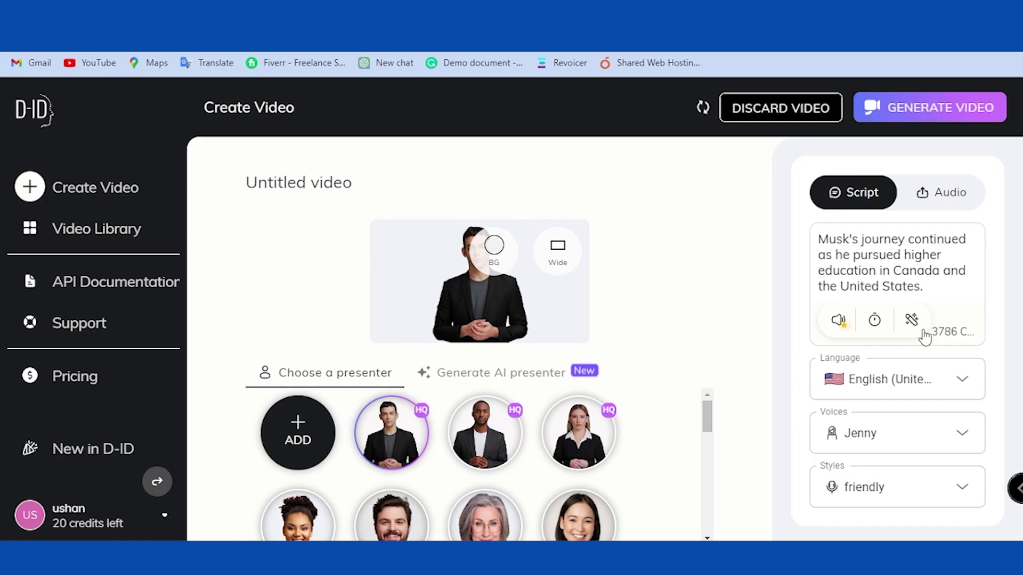
Step: Select English (United States) as the script language and set the voice to the male voice Guy
click(965, 383)
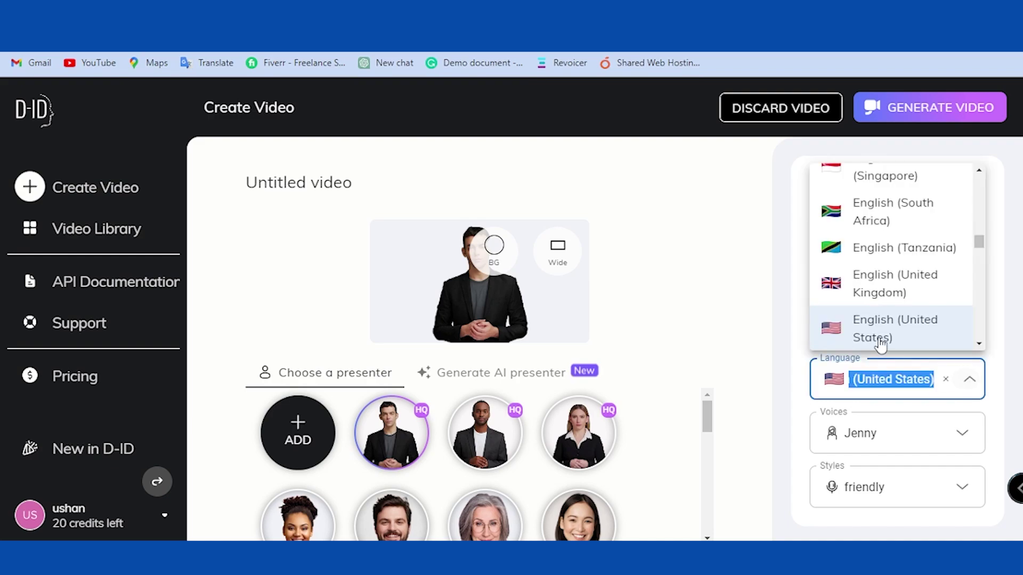
click(887, 336)
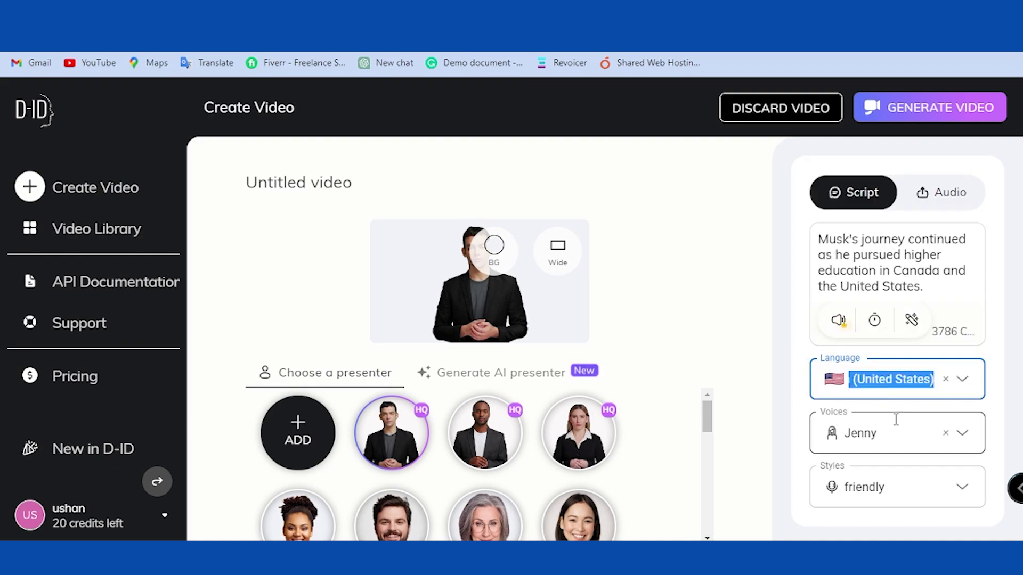
click(969, 436)
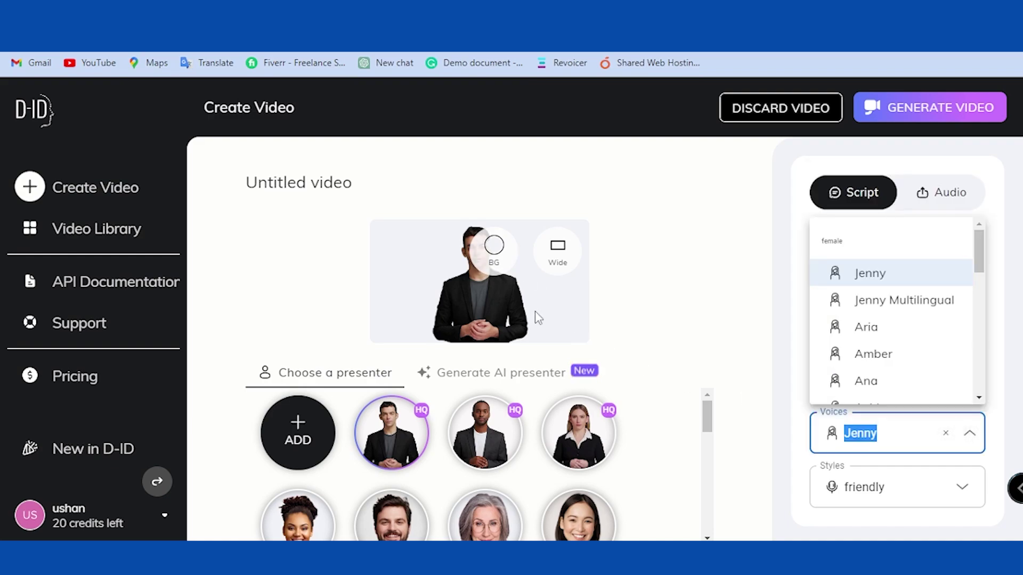
scroll(892, 340, down, 5)
scroll(892, 343, down, 1)
scroll(890, 342, up, 2)
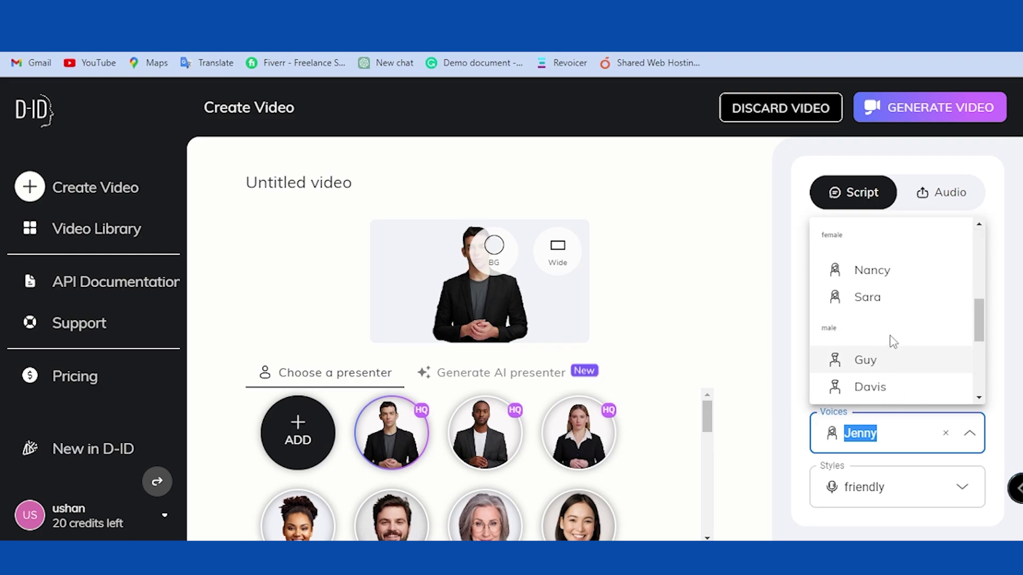
scroll(890, 342, down, 1)
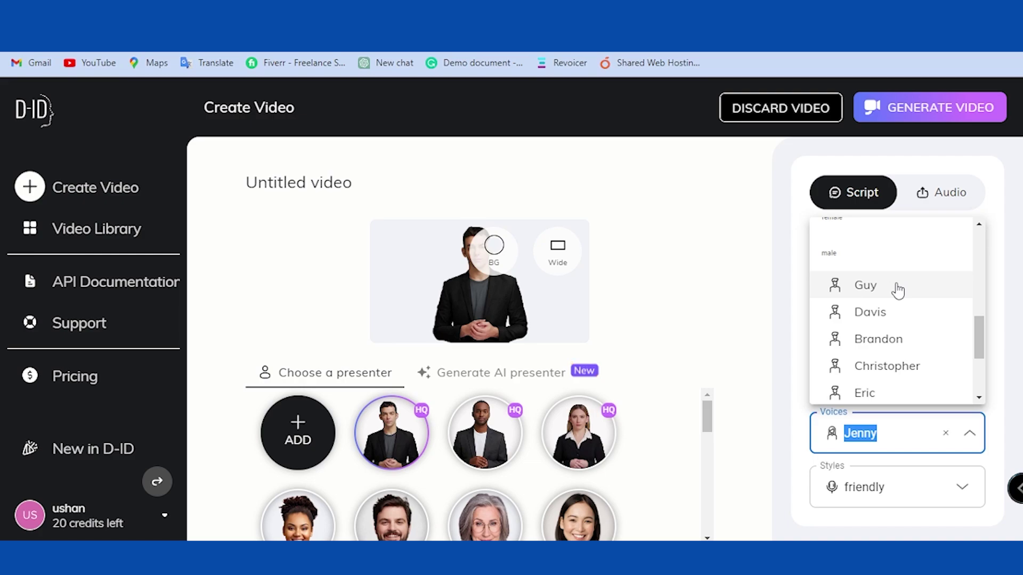
click(898, 290)
Step: Set the speaking style of the voice to friendly
click(867, 486)
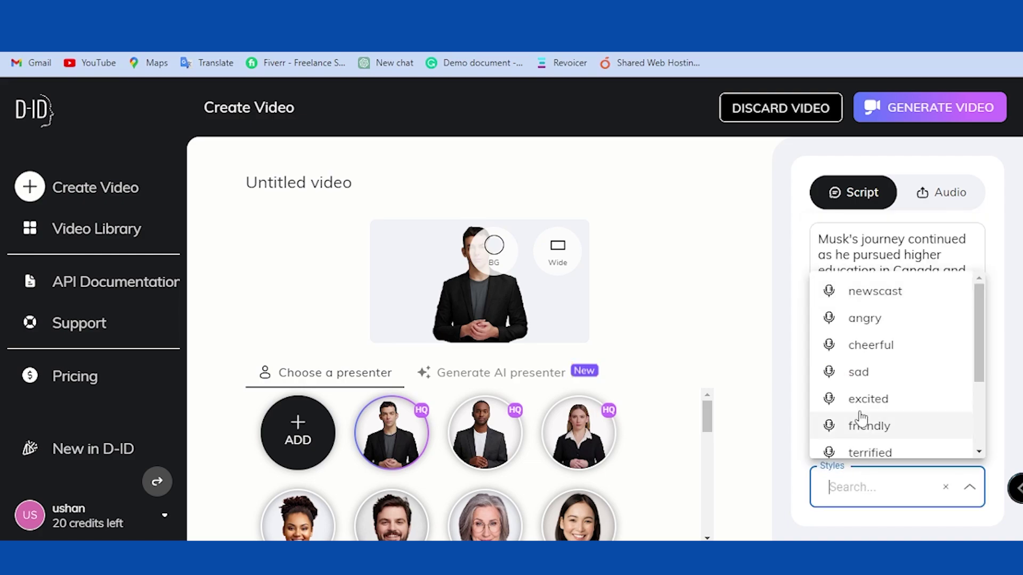
scroll(866, 344, down, 2)
click(863, 349)
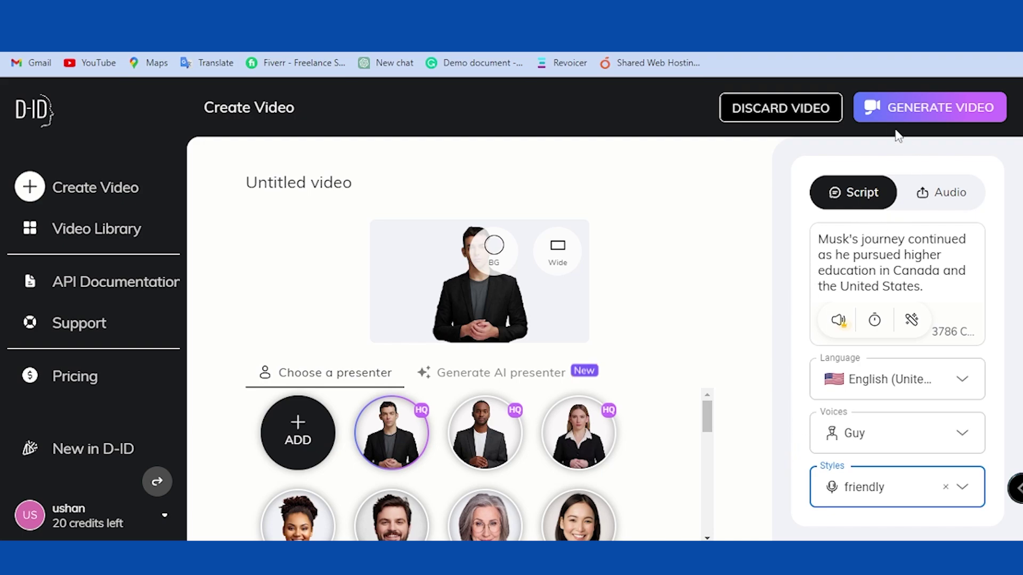
Step: Generate the presenter video and download it from the video library
click(931, 109)
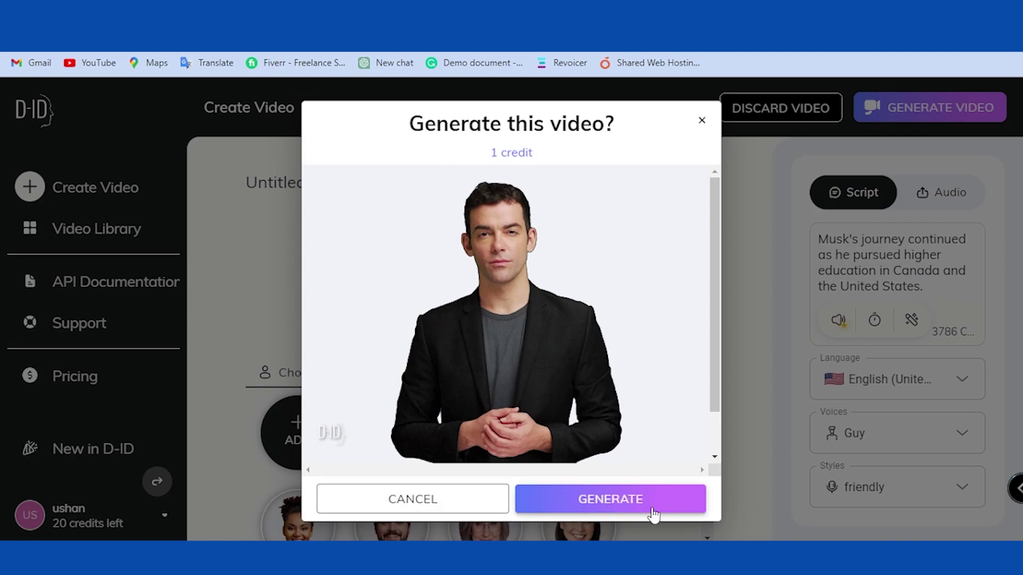
click(617, 498)
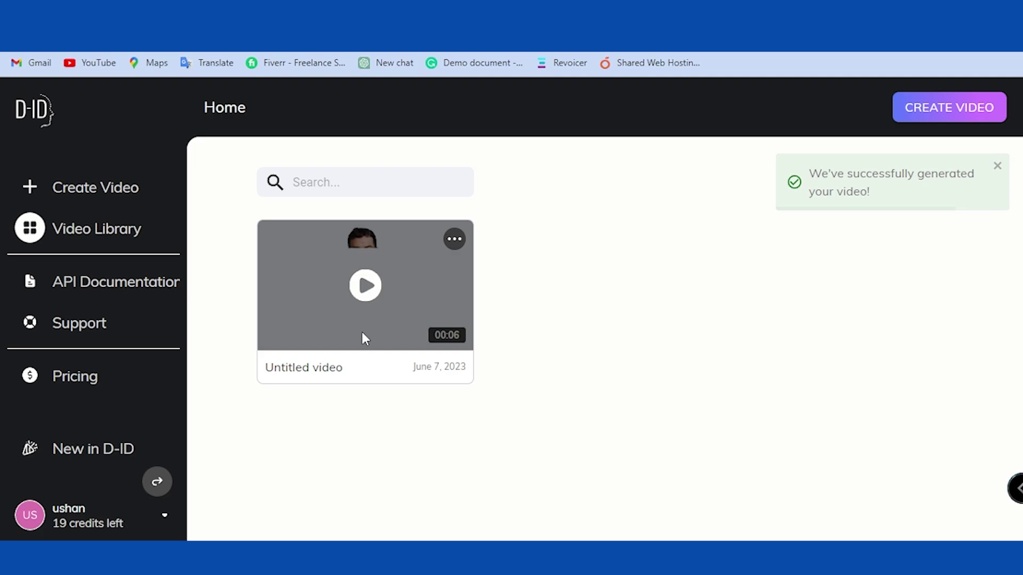
mouse_move(459, 280)
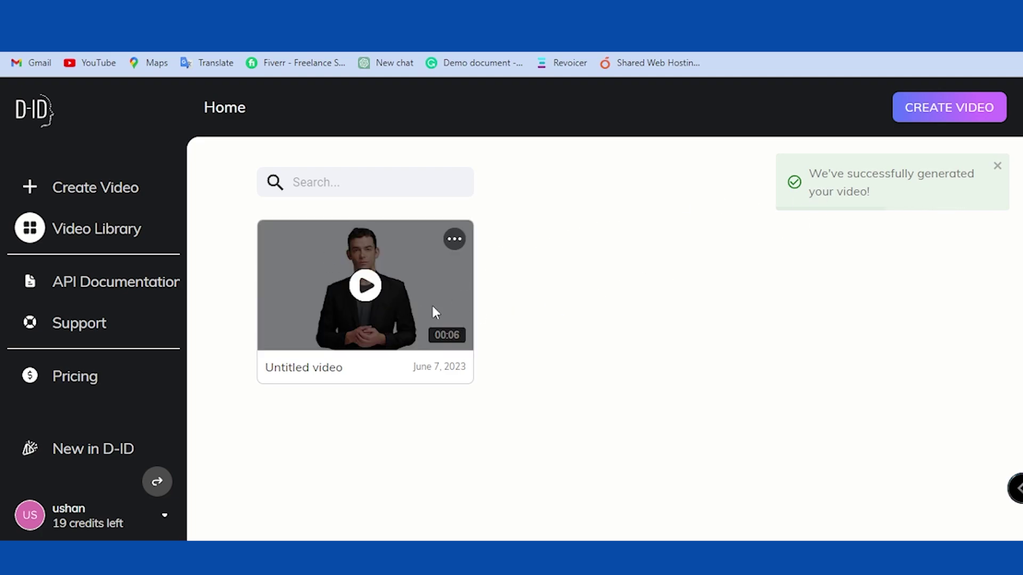
click(454, 241)
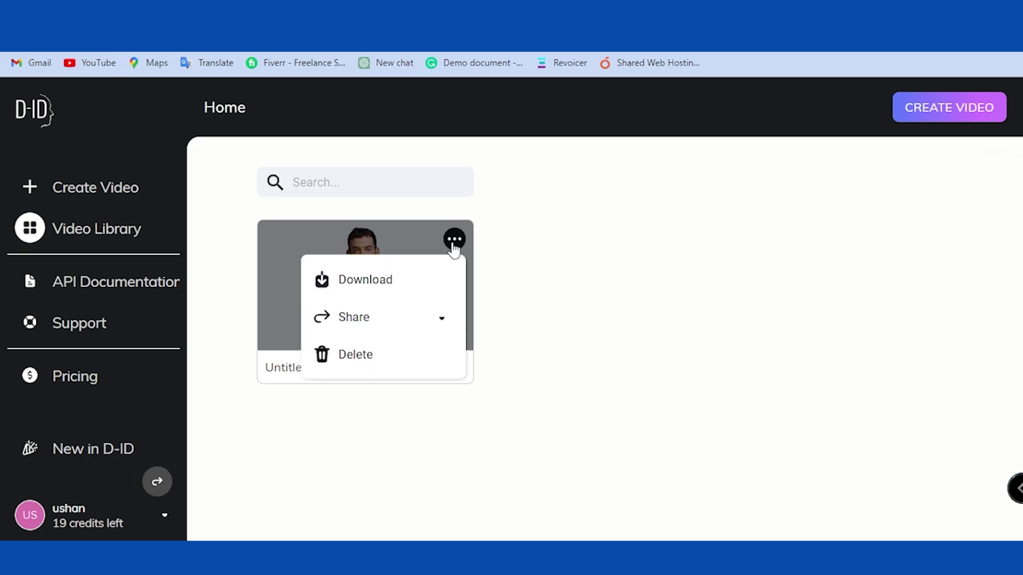
click(373, 286)
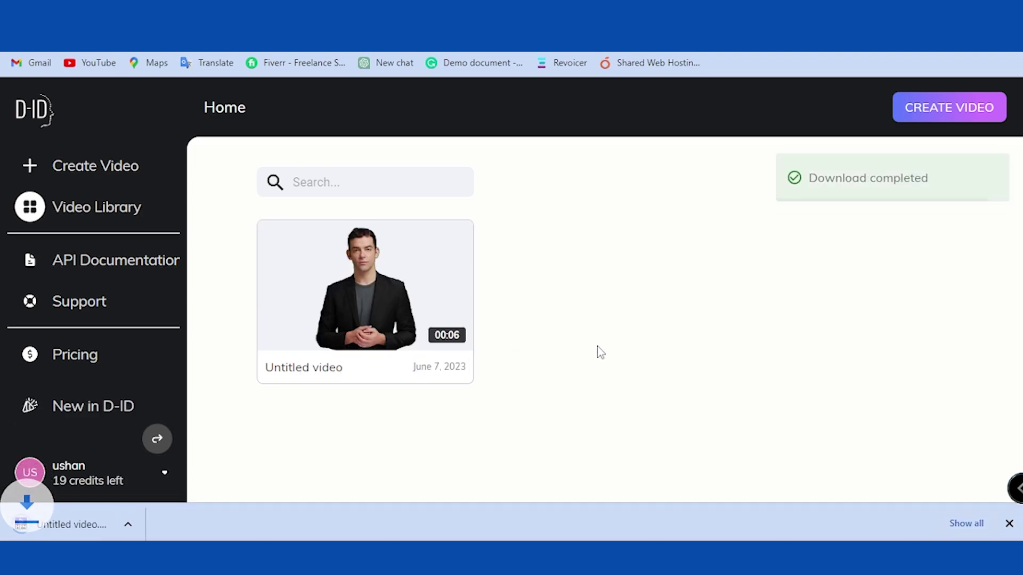
Step: Play the downloaded video at full volume, dismissing the antivirus popup that covers it
click(75, 525)
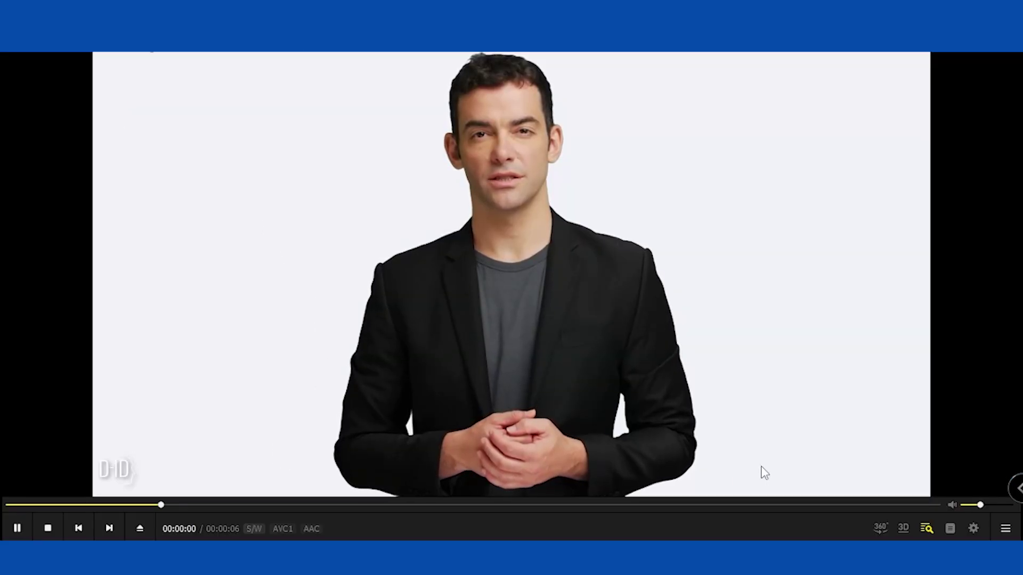
drag(980, 505, 1007, 506)
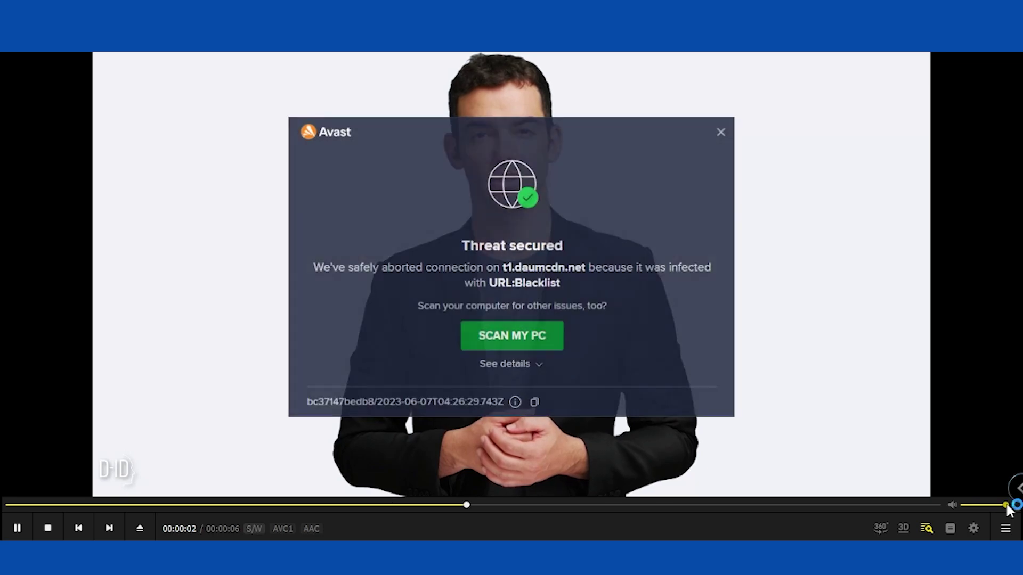
click(724, 132)
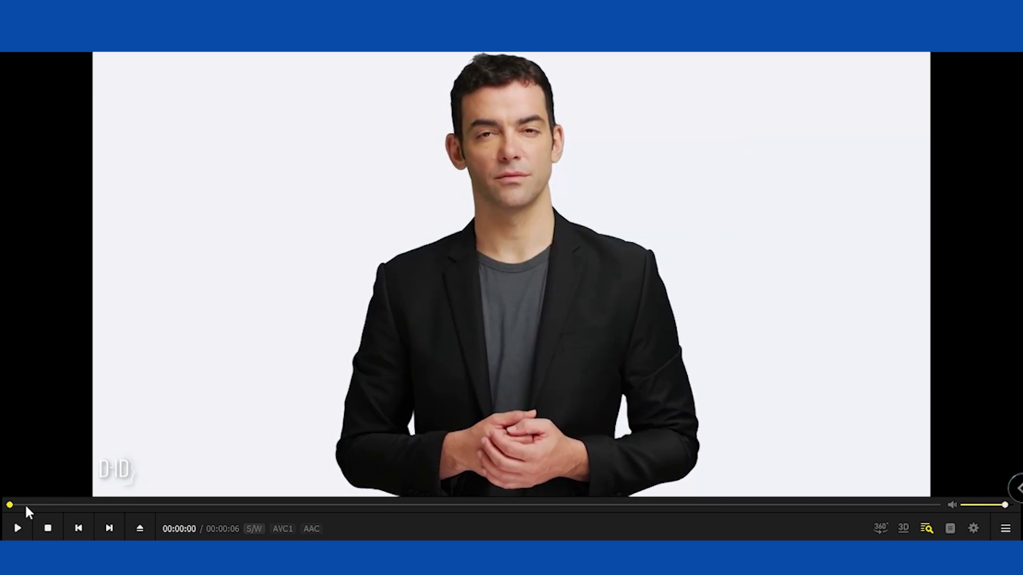
click(17, 530)
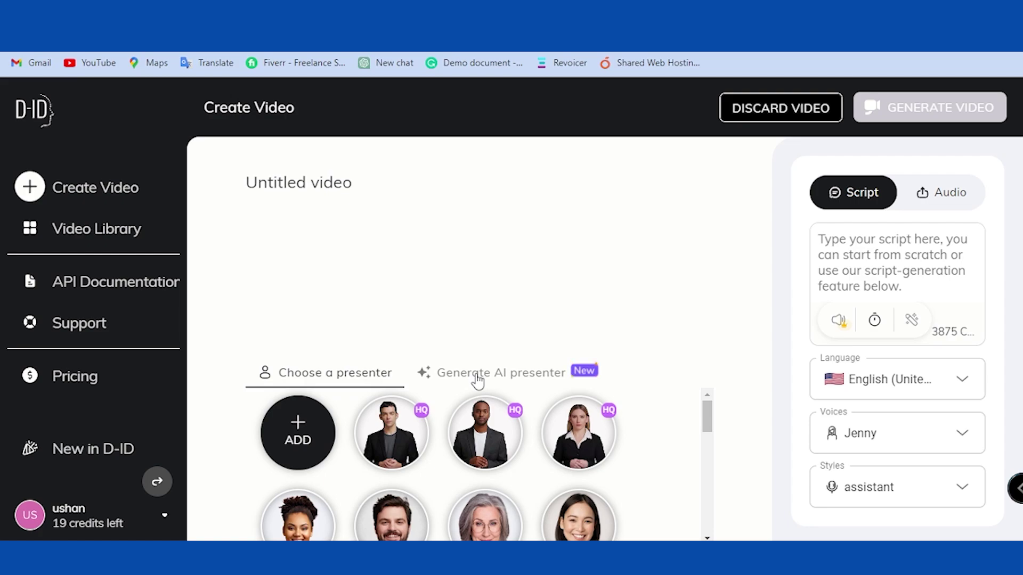
Step: Generate AI presenters from the recommended prompt "Perfectly-centered portrait of a robot"
click(477, 381)
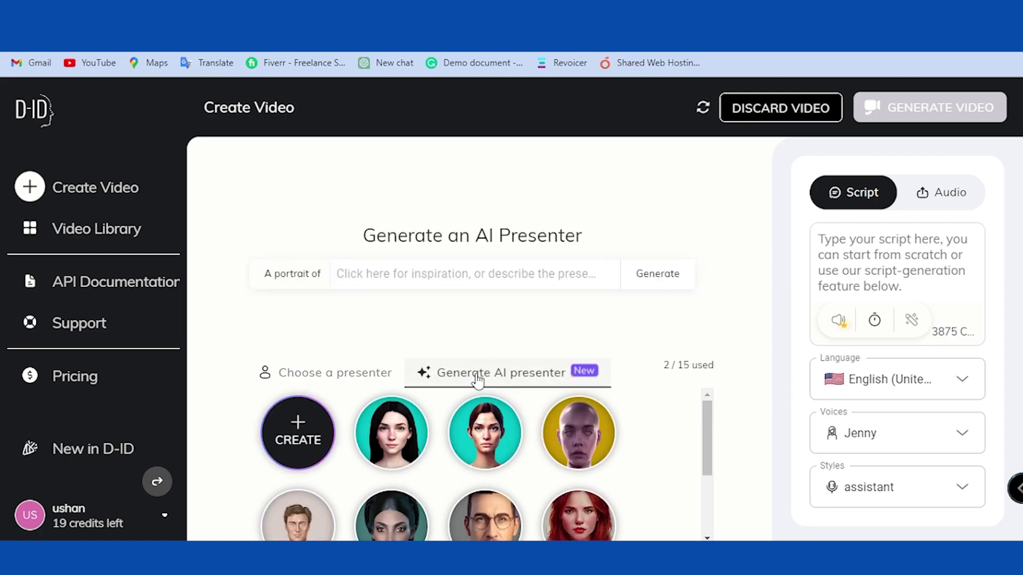
click(435, 275)
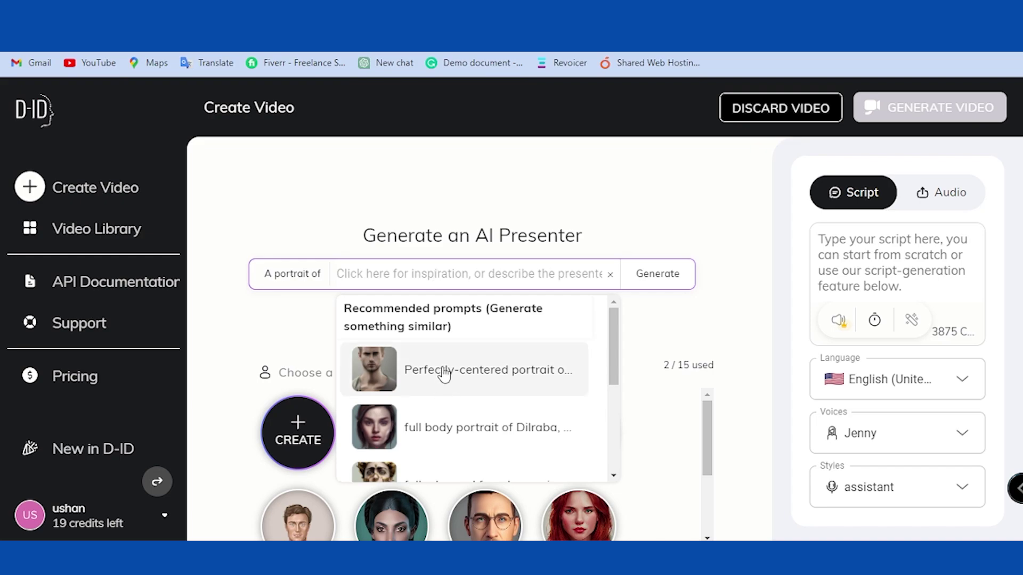
scroll(443, 393, down, 3)
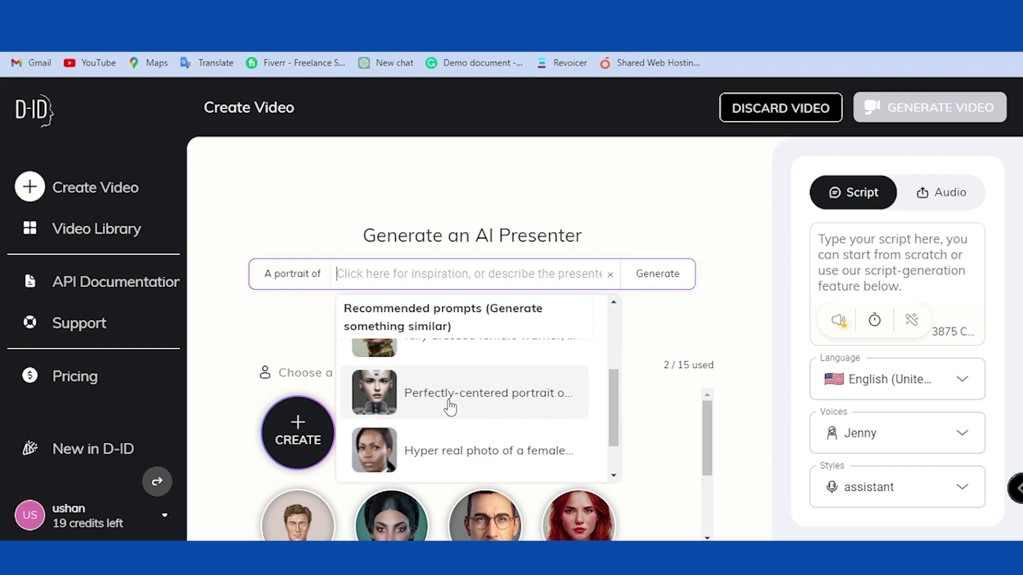
scroll(447, 407, up, 5)
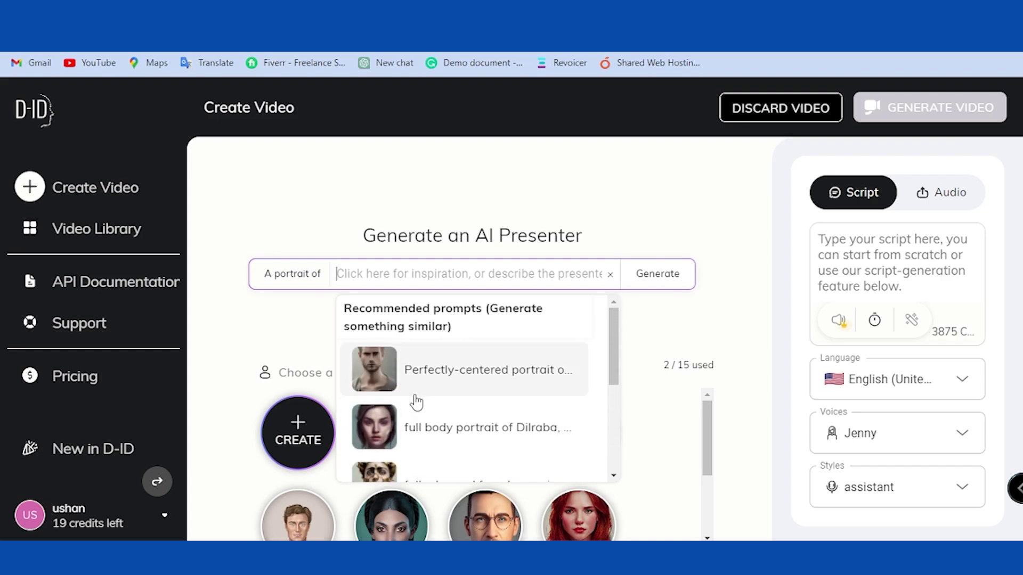
scroll(460, 426, down, 3)
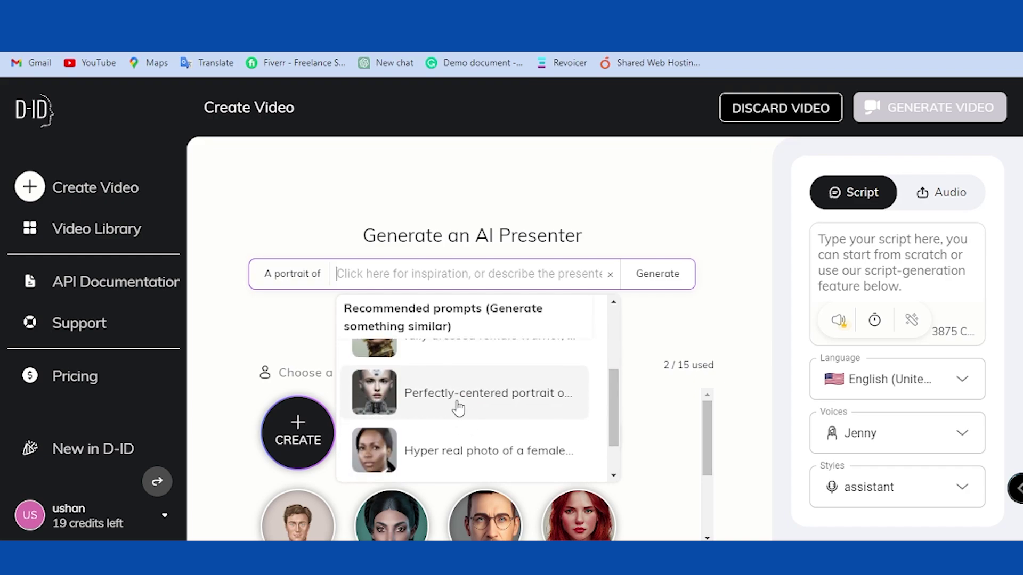
click(467, 400)
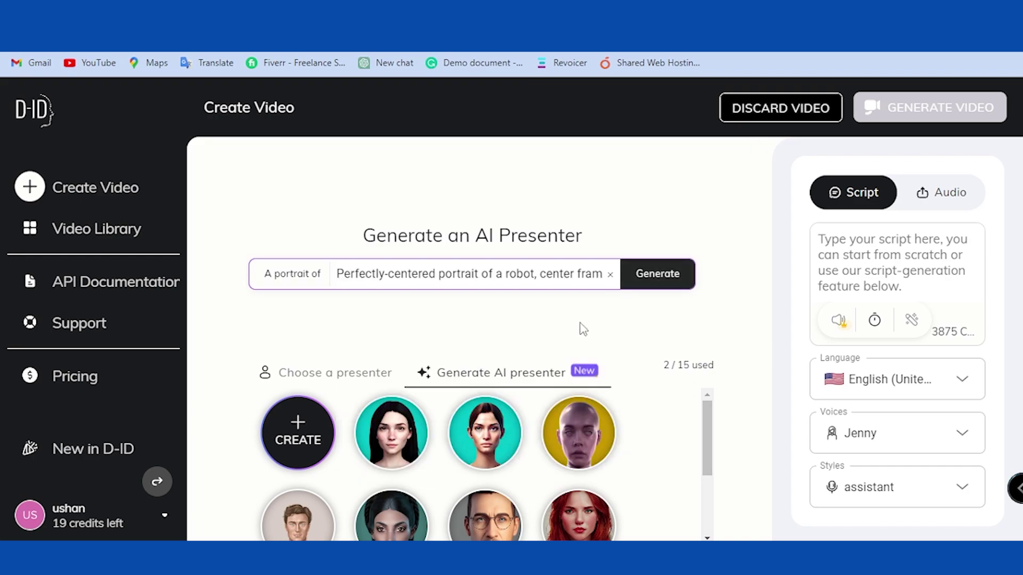
click(656, 278)
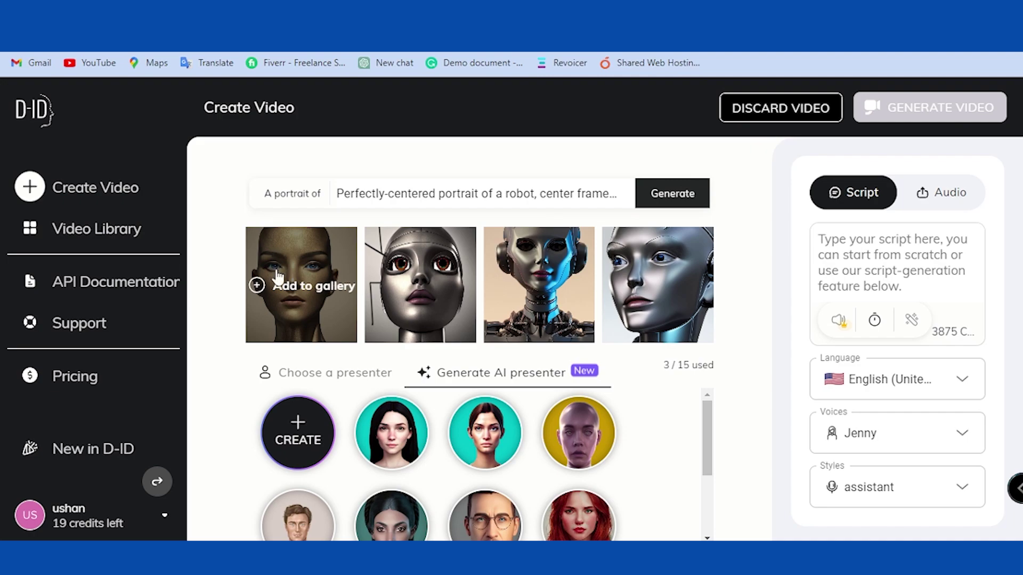
Step: Look at the blank prompt and gallery for creating another AI presenter, and return to the ready-made presenters
click(296, 437)
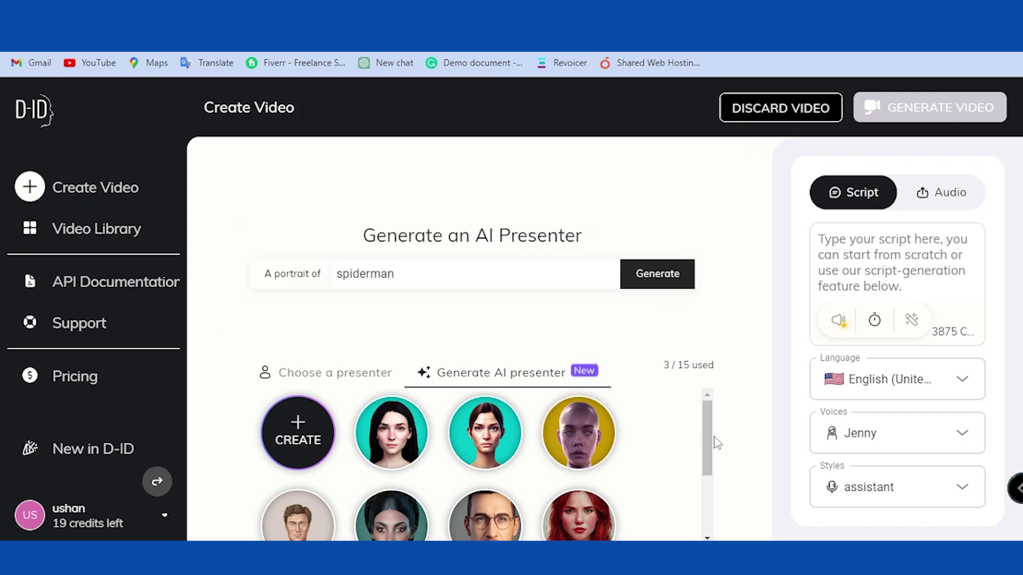
drag(706, 471, 699, 413)
click(319, 379)
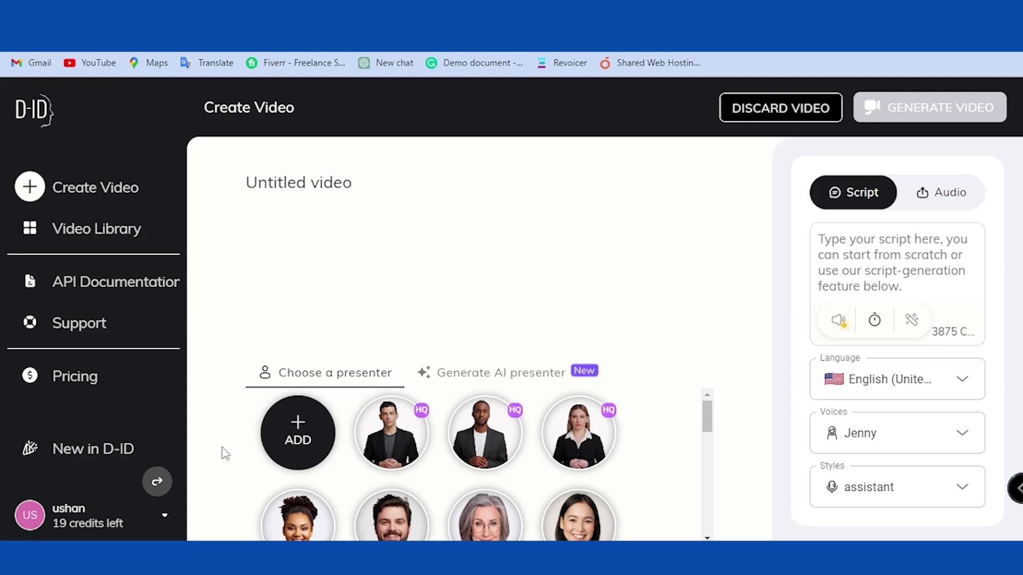
mouse_move(297, 426)
mouse_move(296, 432)
Step: Search for "bg remove" in a new browser tab and use remove.bg to download a background-free version of the suited man's photo
click(698, 53)
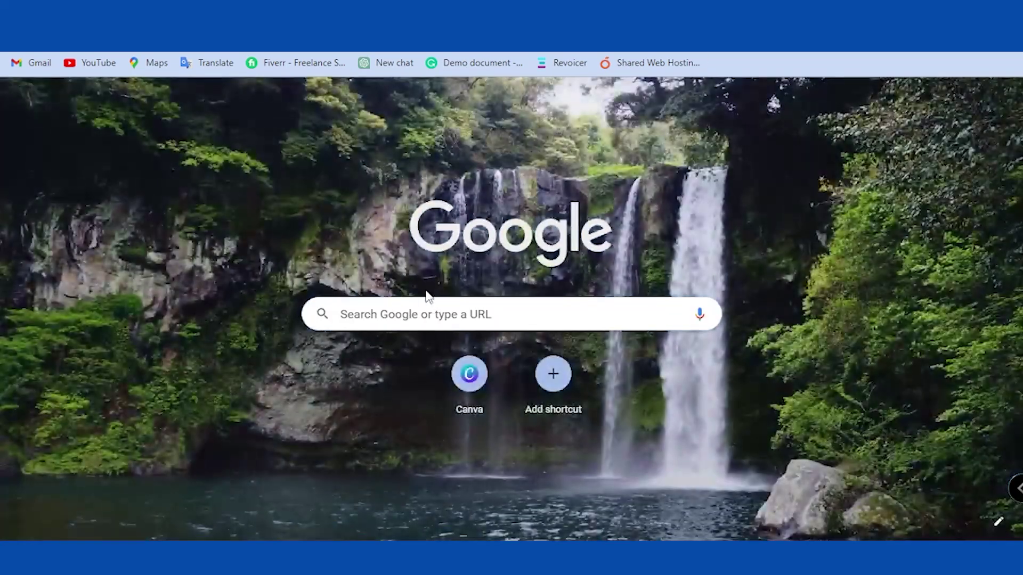
click(414, 304)
text(bg remove)
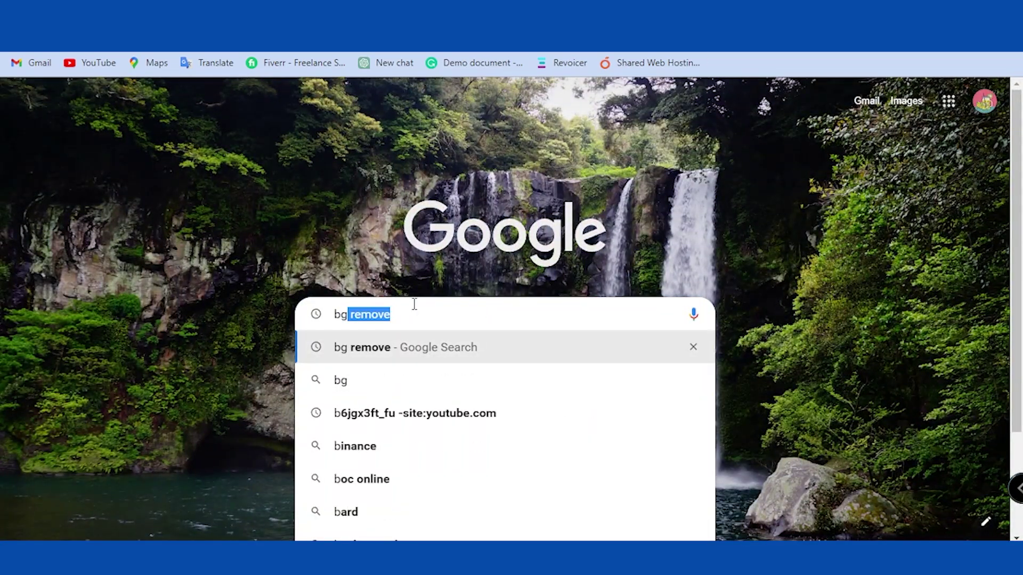
click(379, 347)
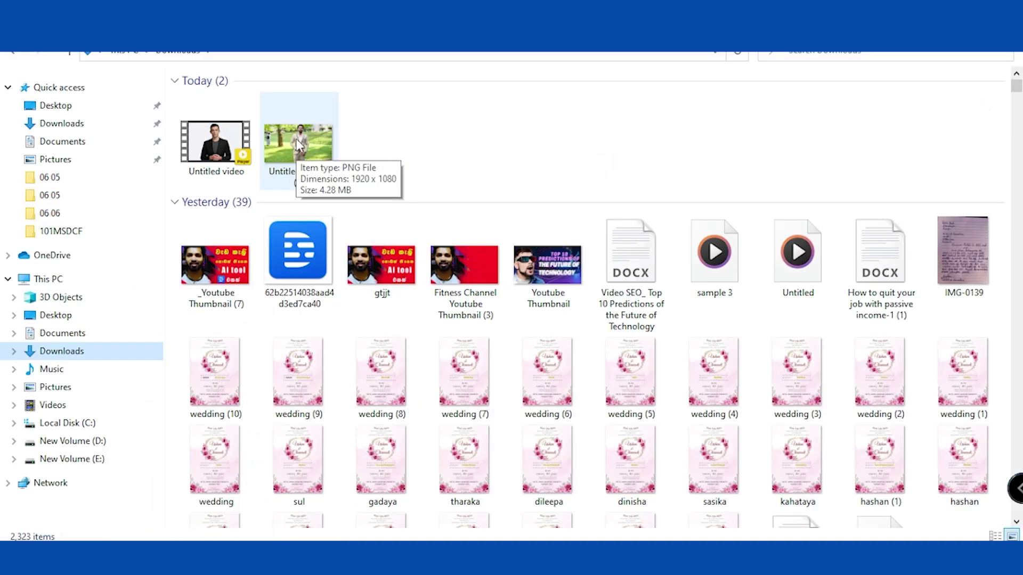
drag(295, 142, 624, 366)
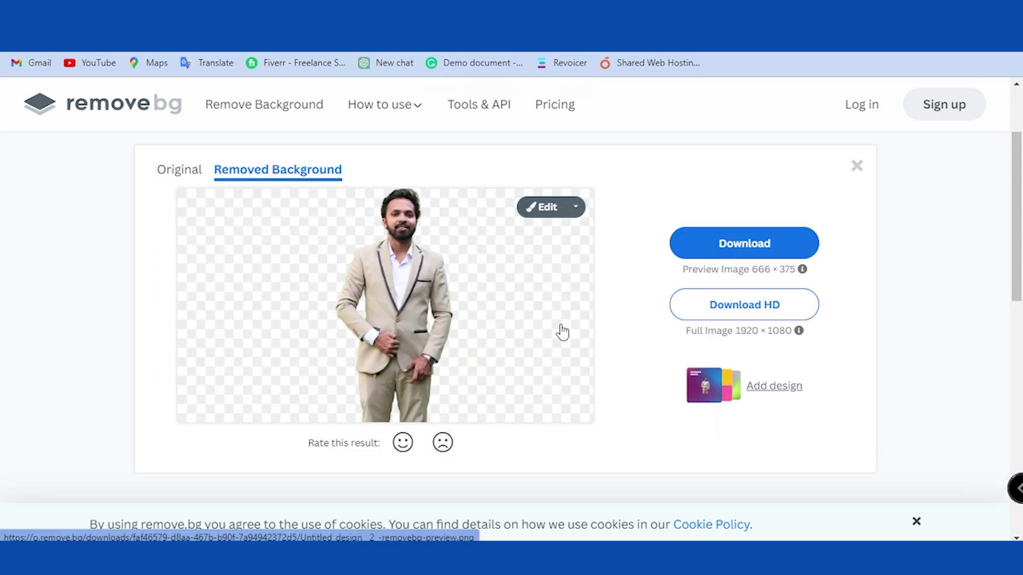
click(745, 246)
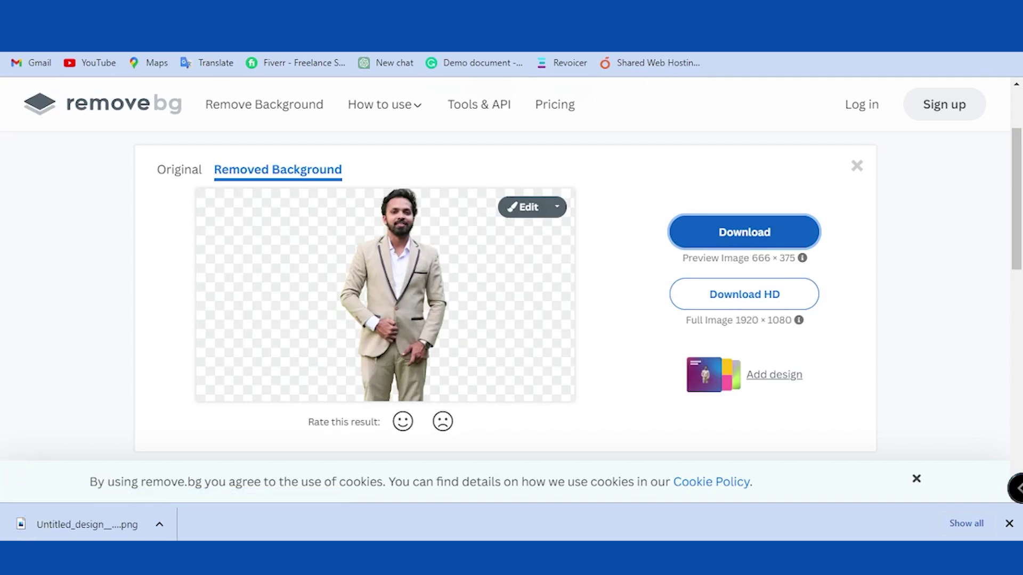
Step: Create a 1920 × 1080 px design in Canva and upload the downloaded cutout PNG to it
key(ctrl+t)
click(468, 372)
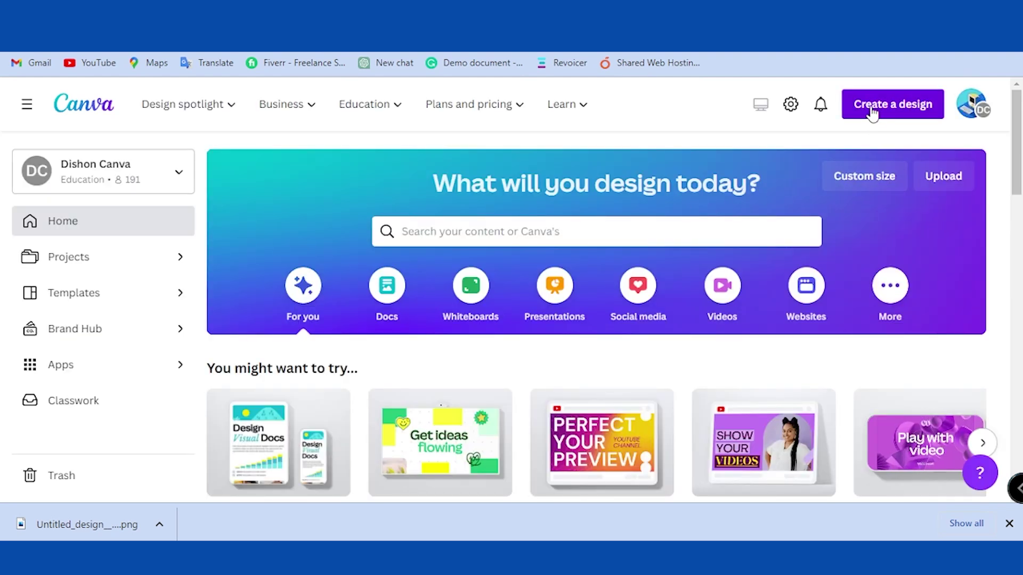
click(878, 105)
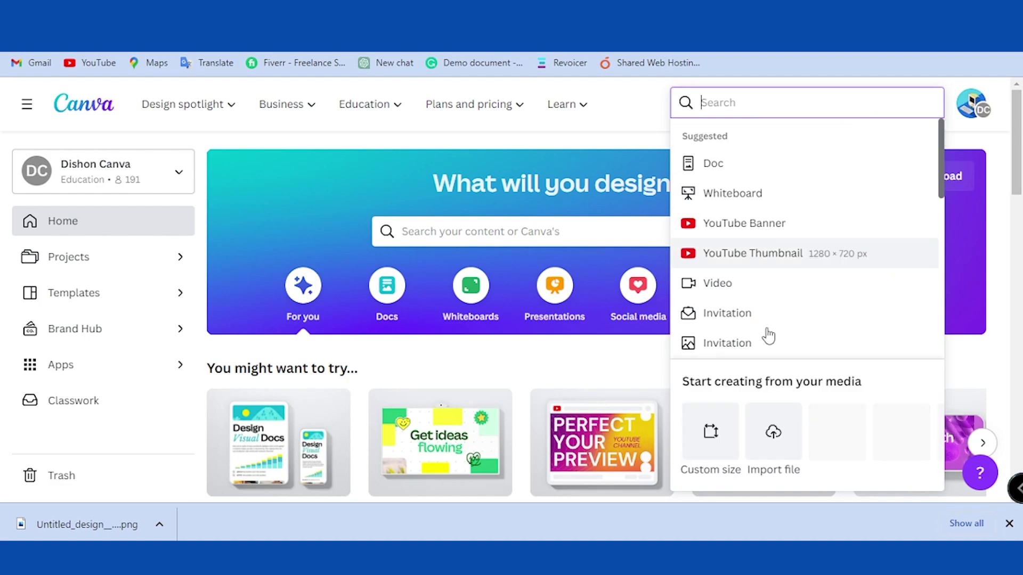
click(710, 430)
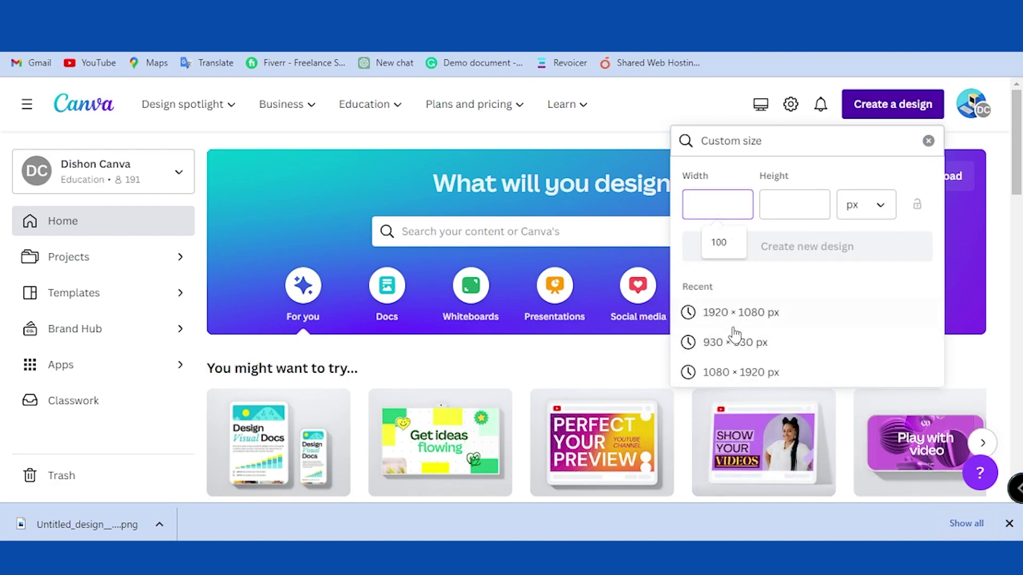
click(734, 315)
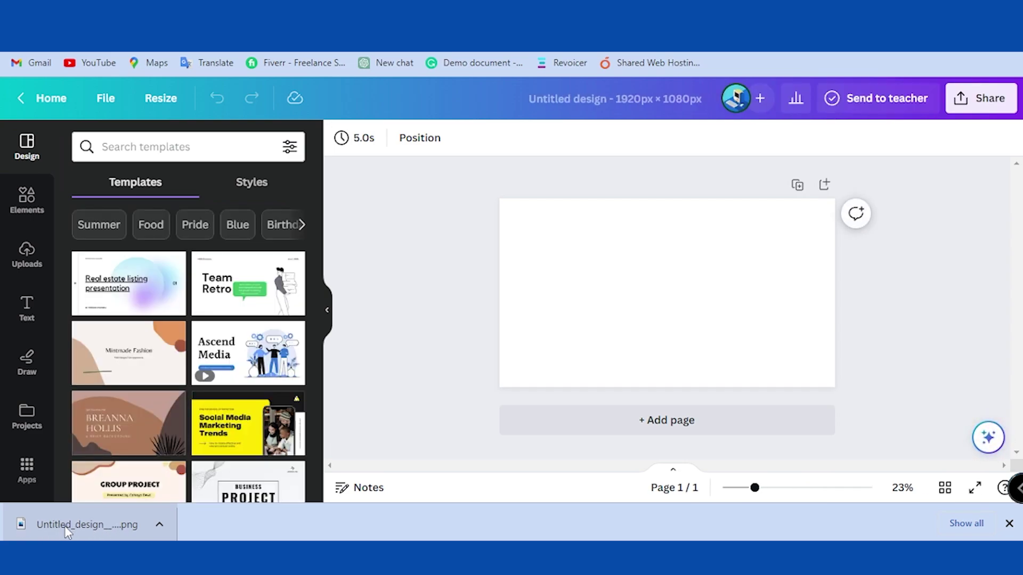
drag(59, 529, 178, 342)
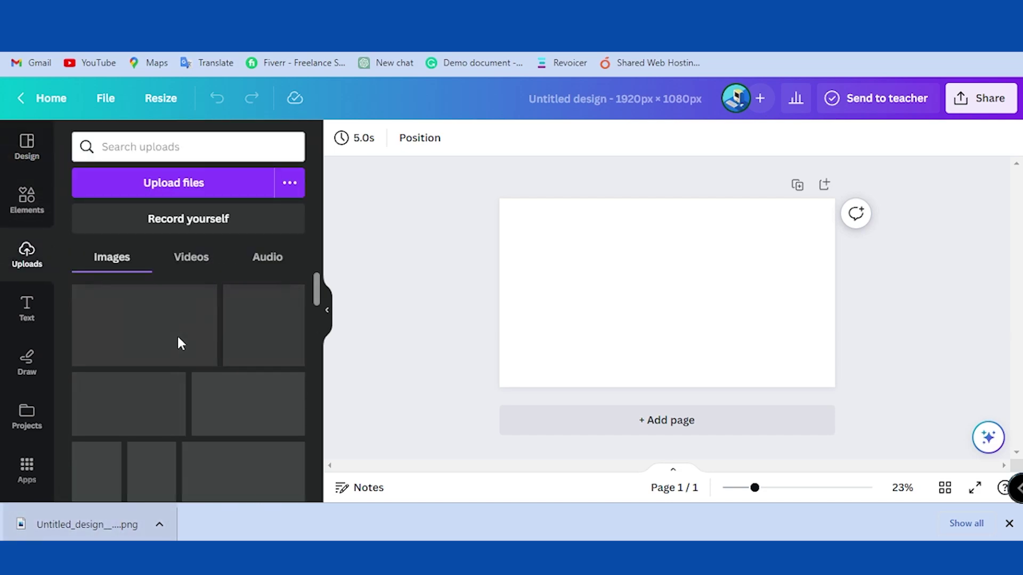
click(541, 288)
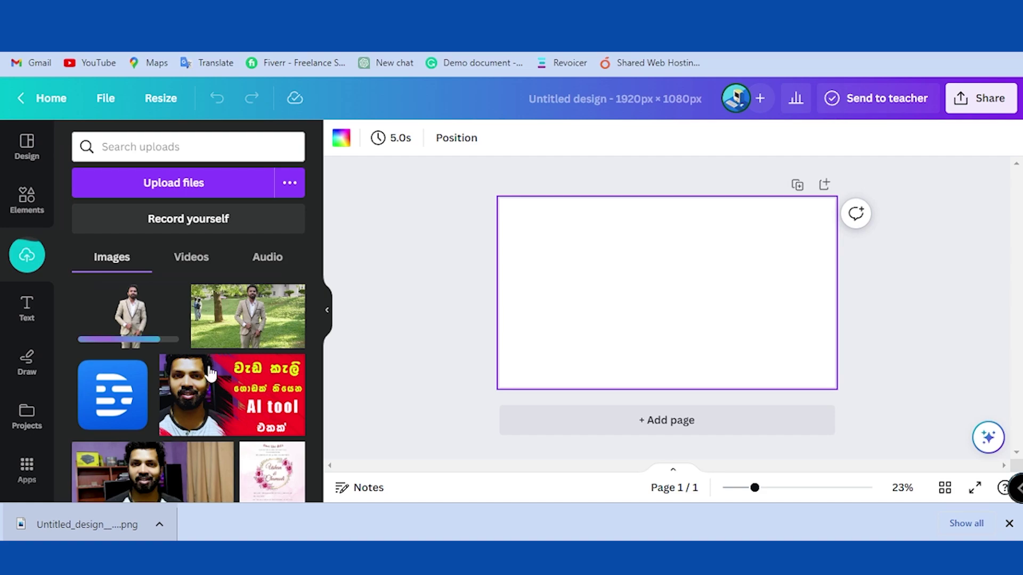
Step: Search the photos for "office background" and set the office with the green plant wall as the page background
scroll(18, 420, down, 3)
click(21, 404)
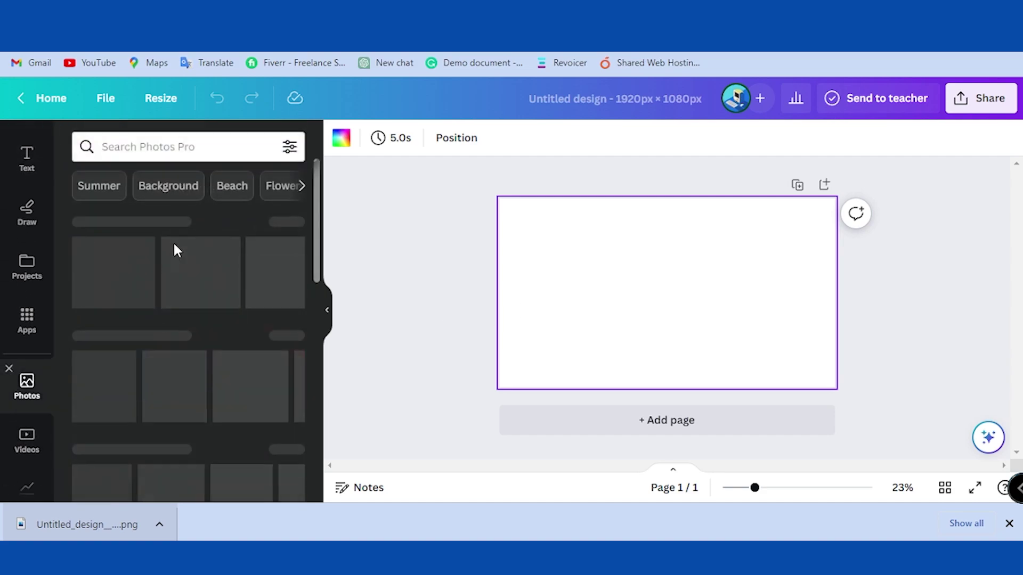
click(203, 153)
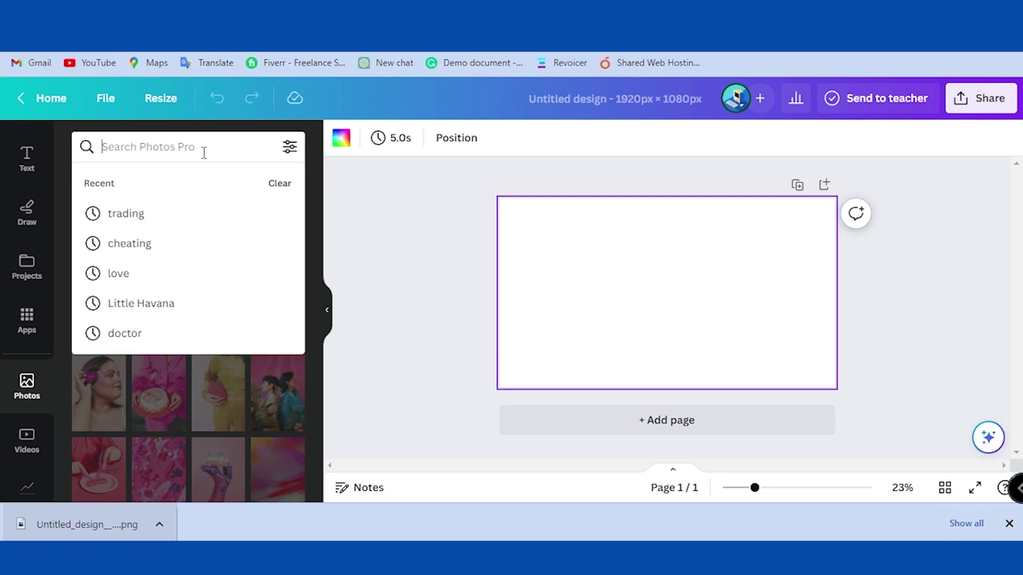
text(office)
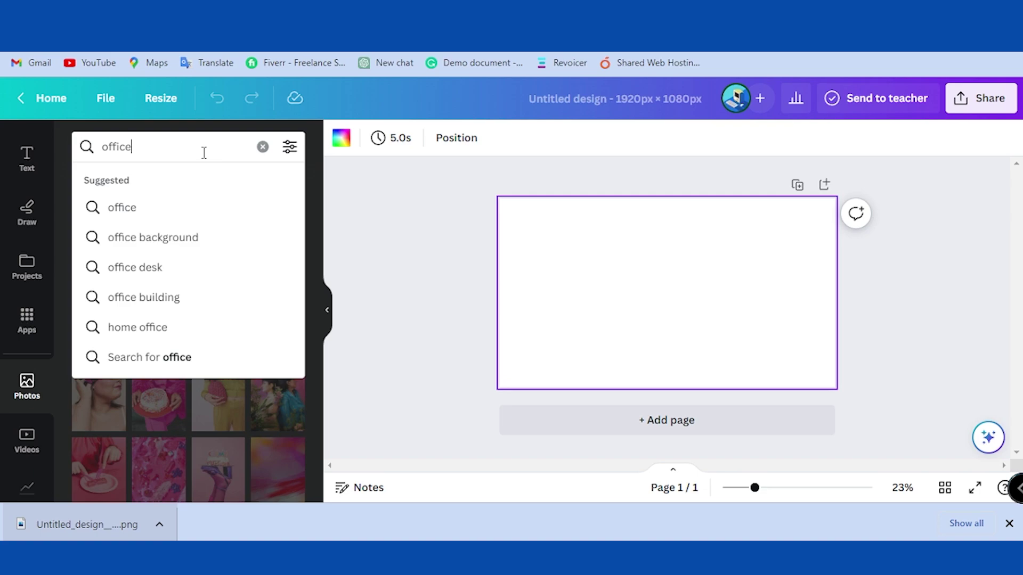
click(177, 242)
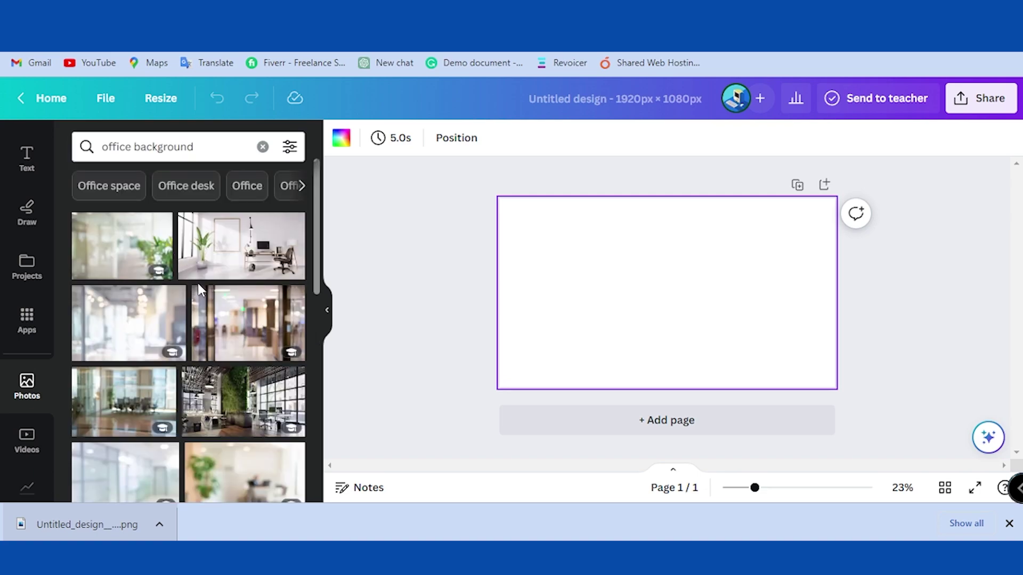
scroll(235, 351, down, 1)
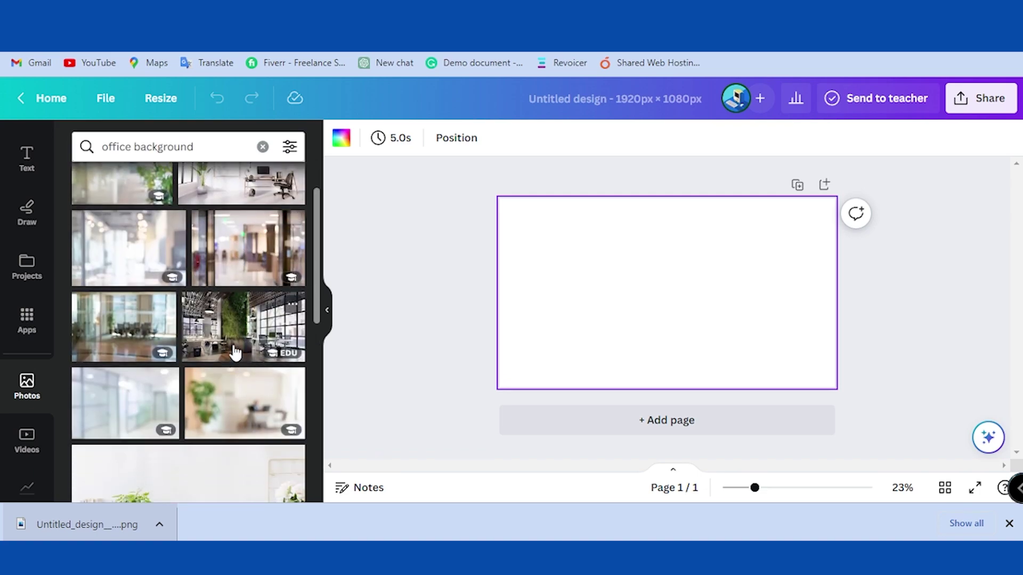
drag(232, 341, 509, 274)
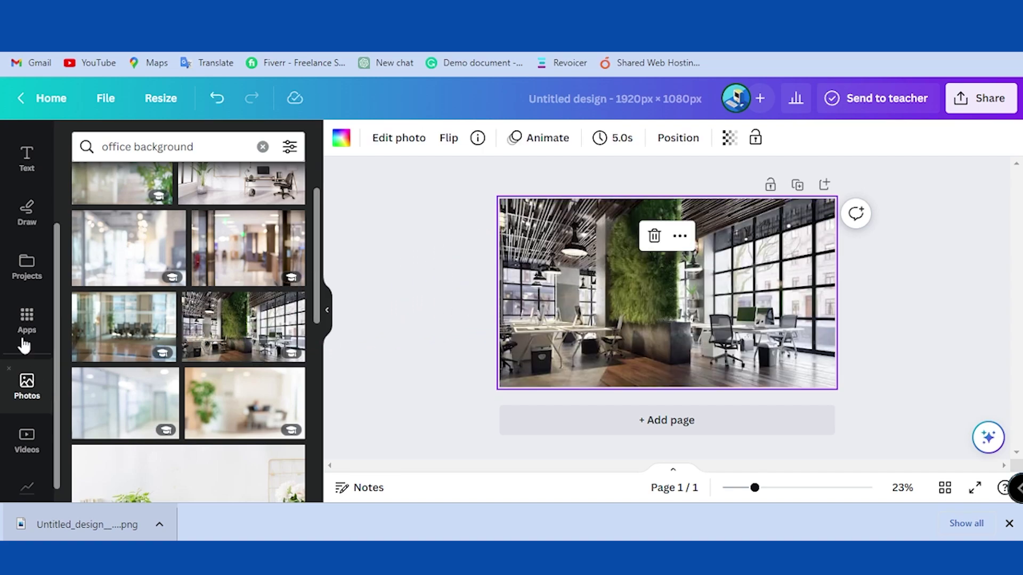
Step: Add the uploaded cutout of the man to the page, enlarge it and place it upright near the centre of the office
scroll(23, 341, up, 3)
click(22, 257)
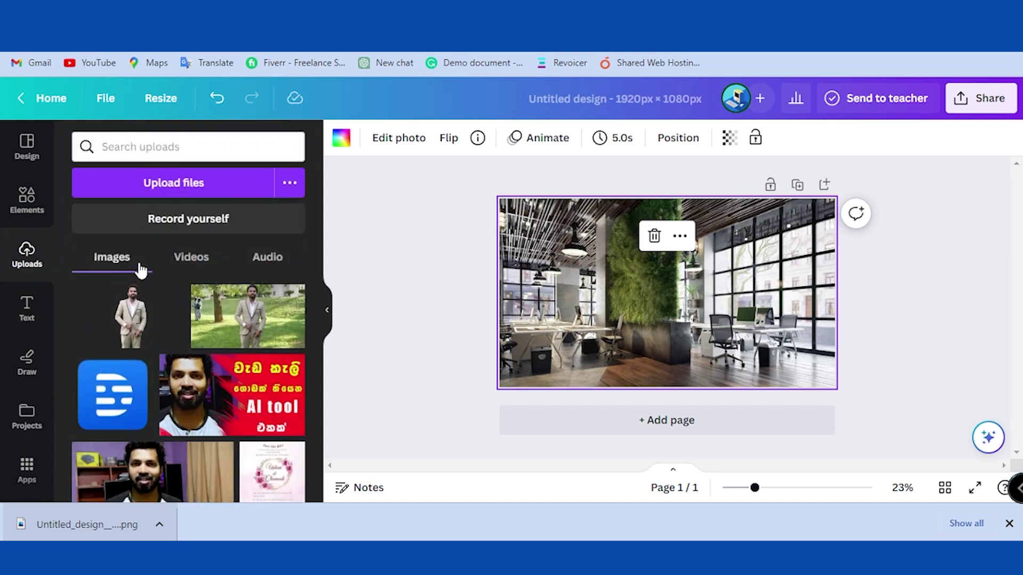
click(127, 324)
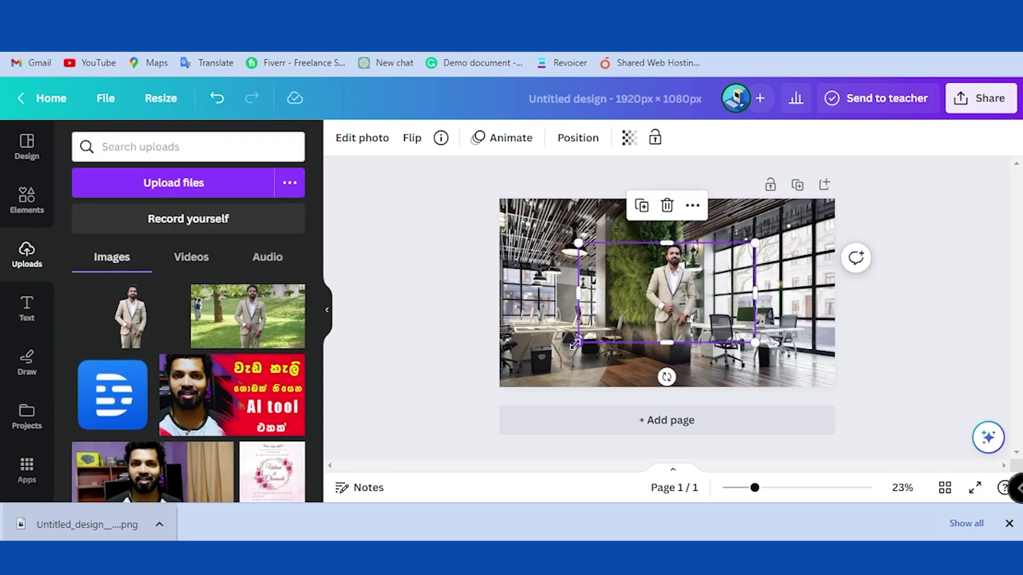
drag(565, 351, 479, 437)
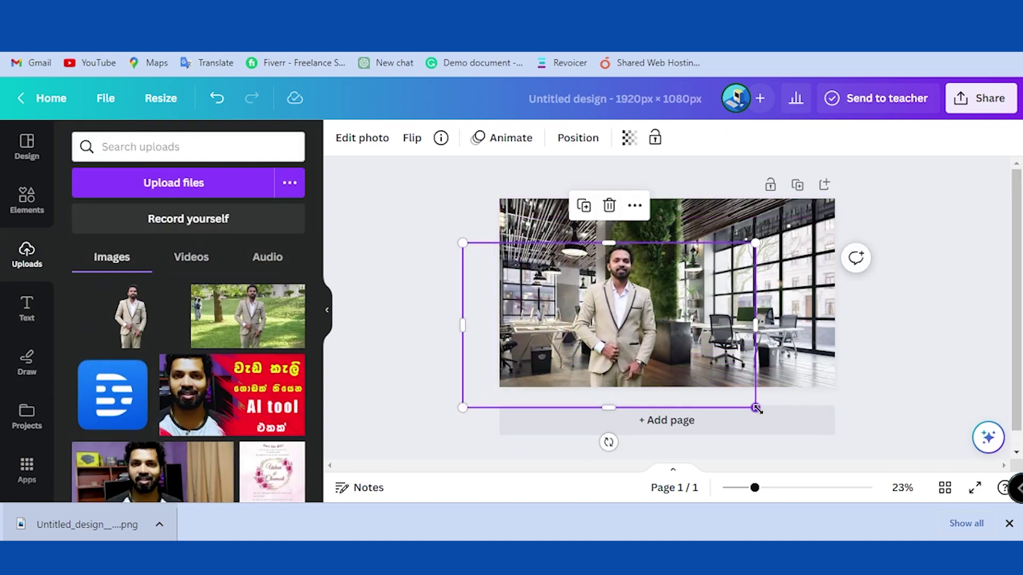
drag(755, 407, 806, 437)
drag(675, 378, 666, 316)
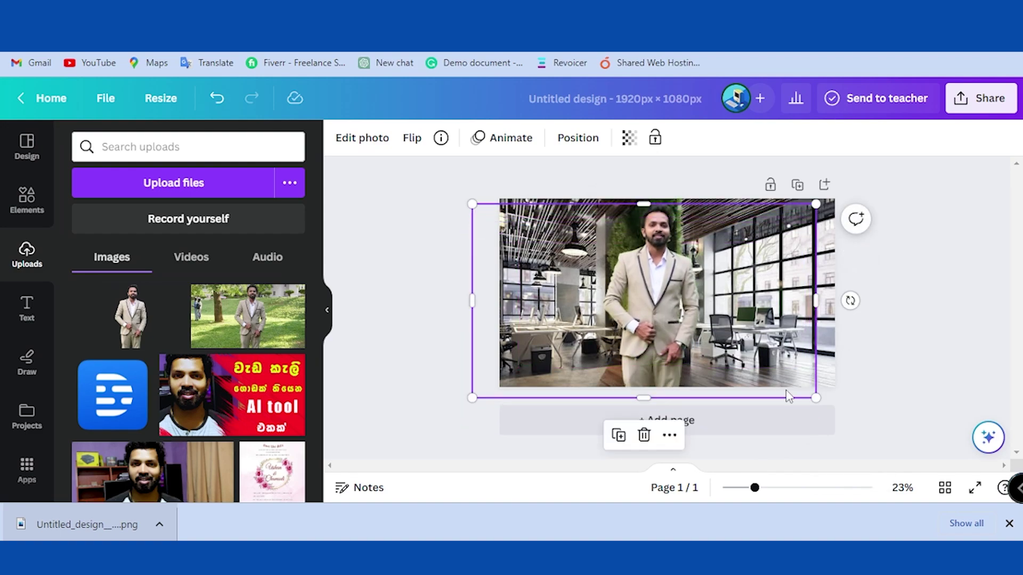
drag(816, 397, 821, 400)
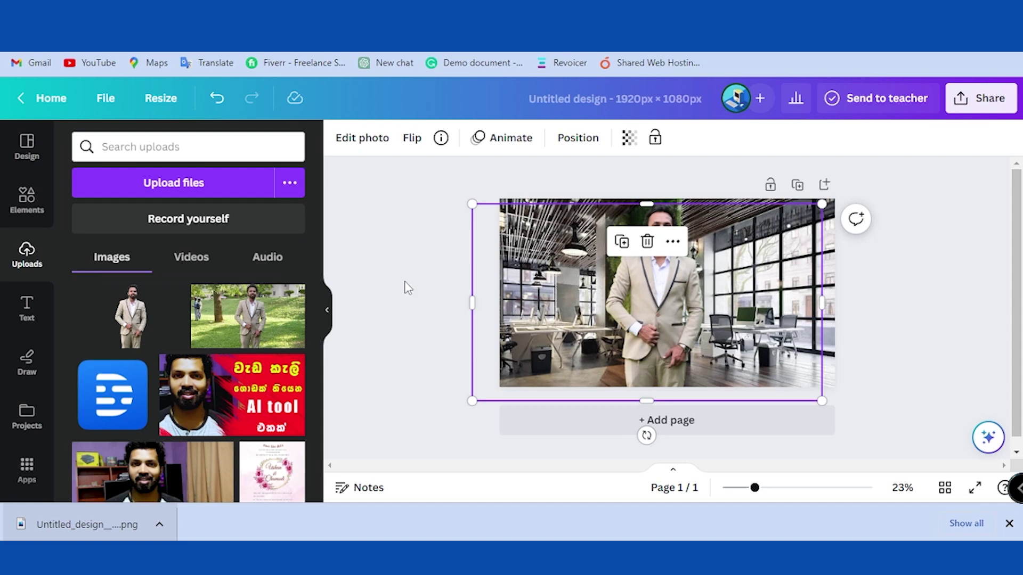
click(463, 266)
Step: Apply the Blur effect to the office background photo and reduce its intensity for a slight blur
click(736, 209)
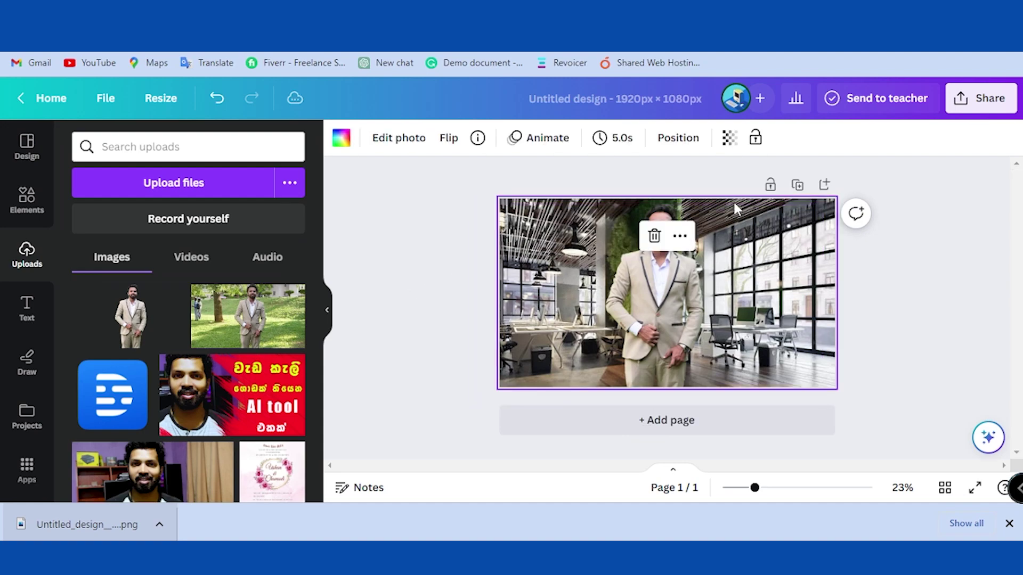
click(411, 142)
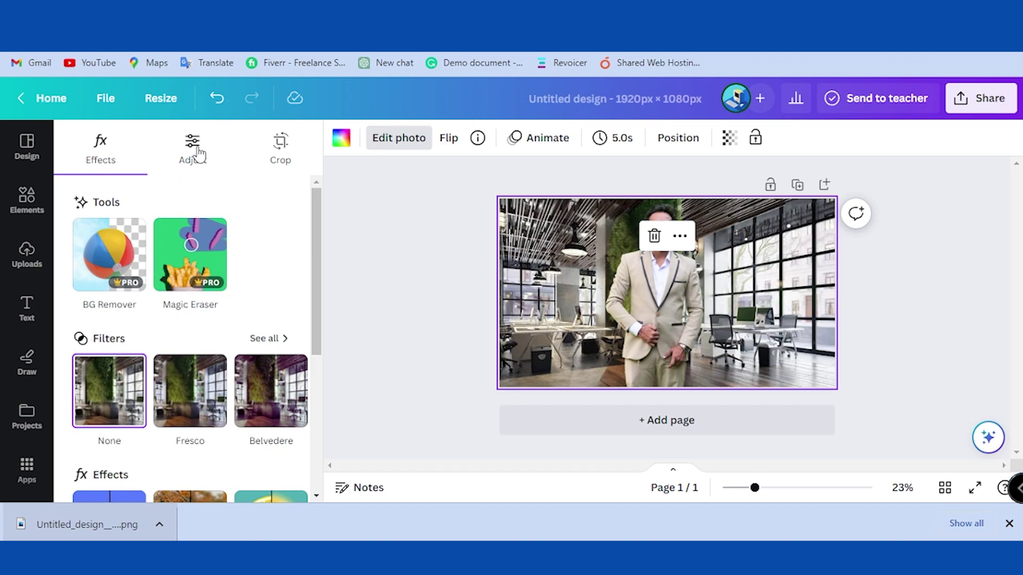
scroll(263, 344, down, 2)
scroll(263, 343, up, 2)
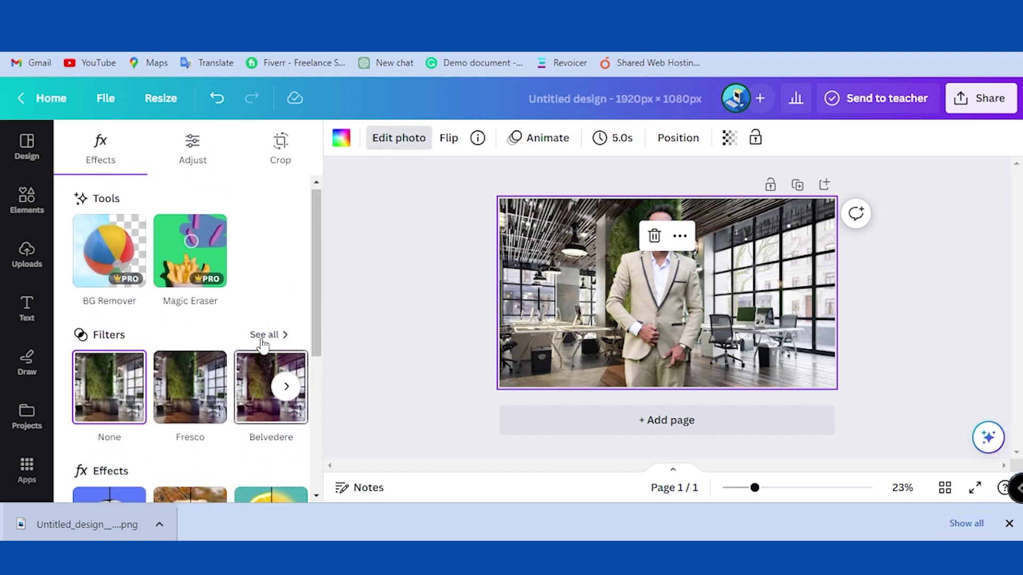
scroll(262, 344, down, 4)
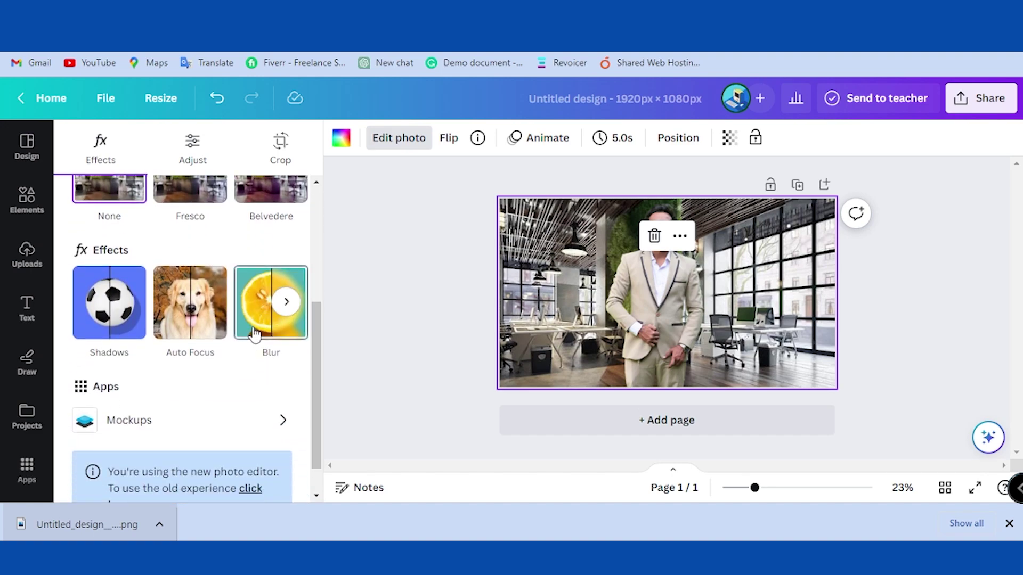
click(262, 324)
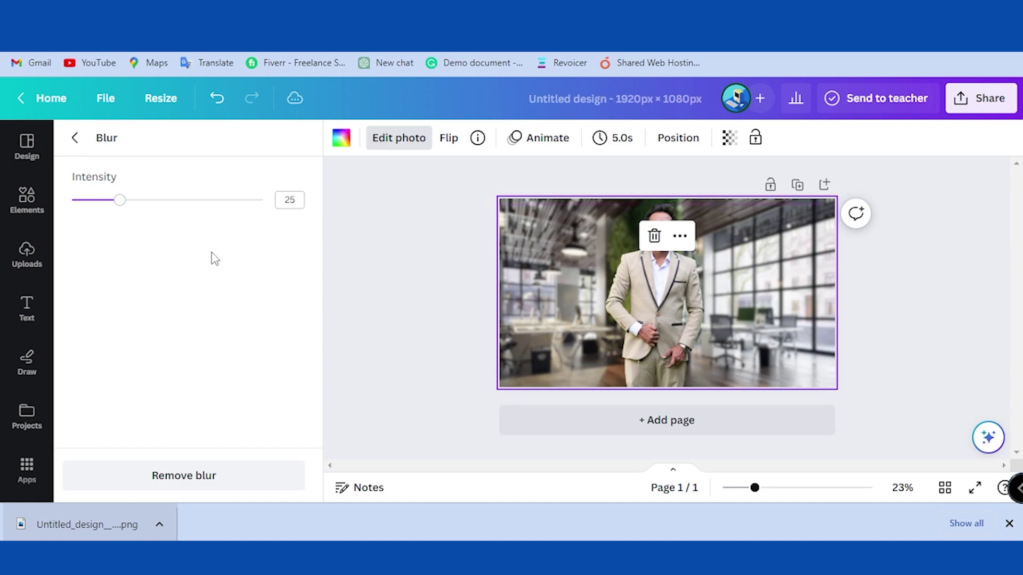
drag(120, 201, 104, 238)
click(381, 267)
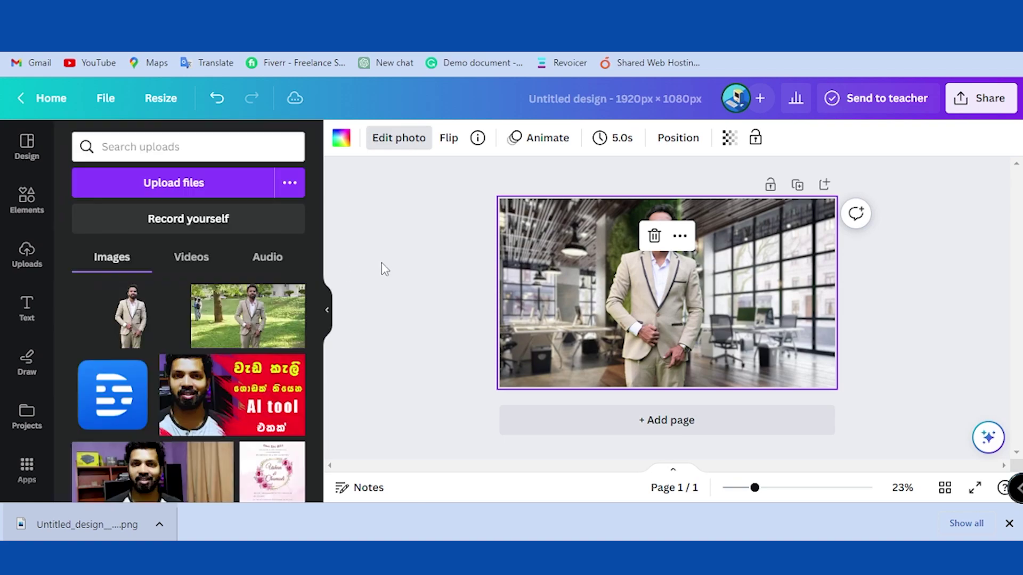
Step: Enlarge the man's cutout slightly and reposition it so his head sits just below the page's upper edge
click(650, 326)
drag(650, 326, 654, 328)
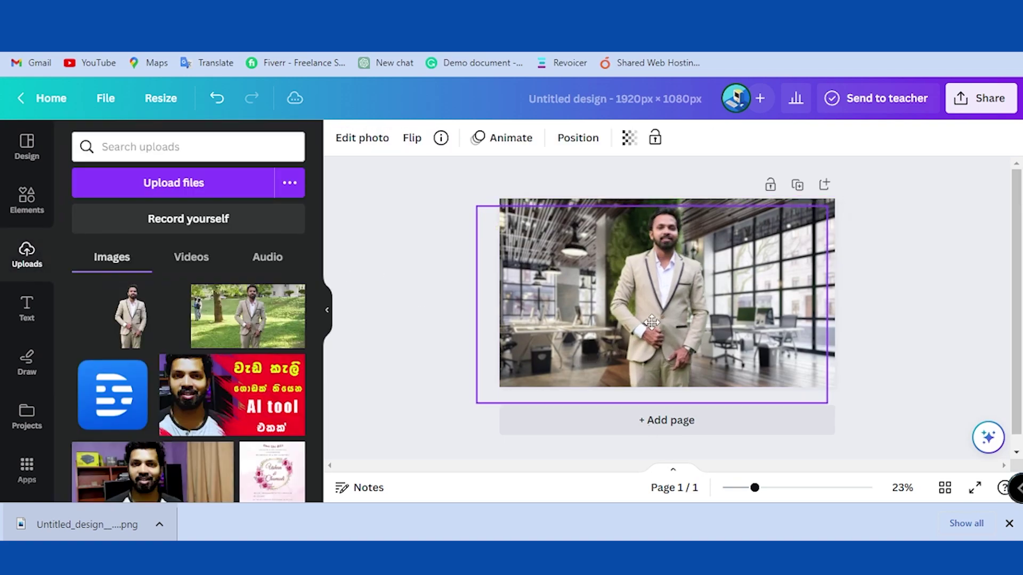
drag(478, 403, 464, 423)
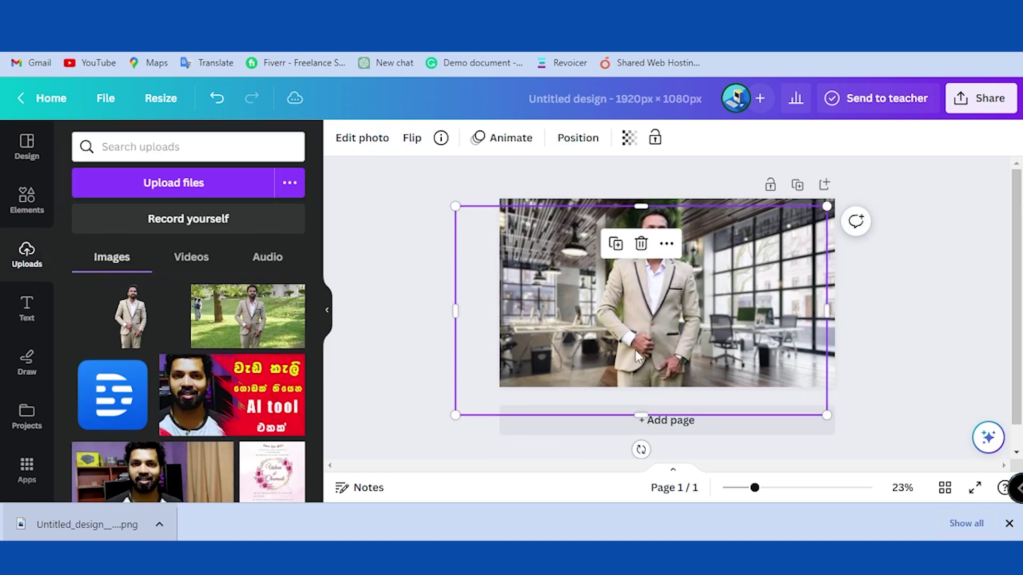
drag(629, 353, 638, 346)
click(372, 315)
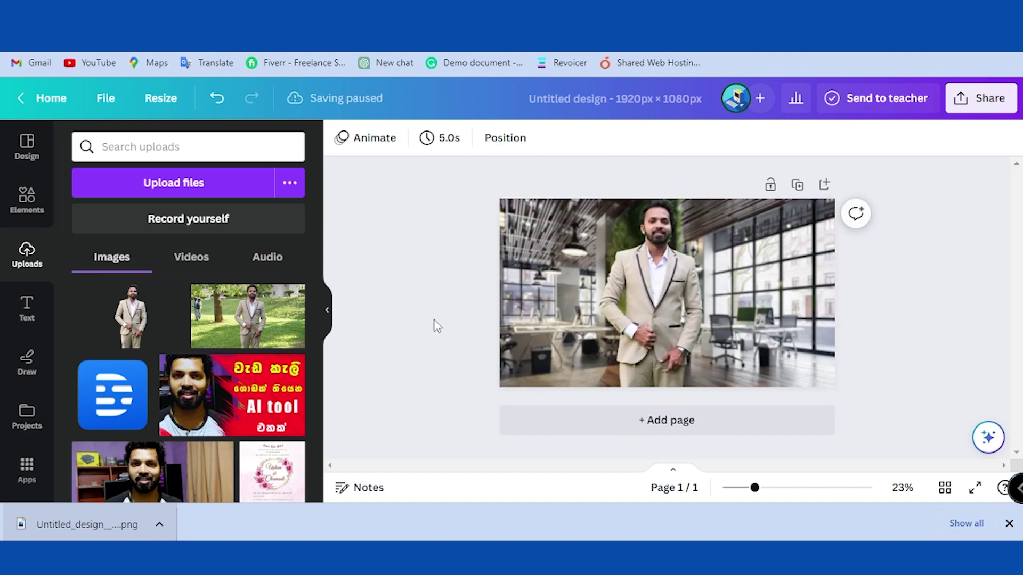
Step: Title the office portrait design with the presenter's first name and download it as a 1,920 × 1,080 px PNG
click(655, 106)
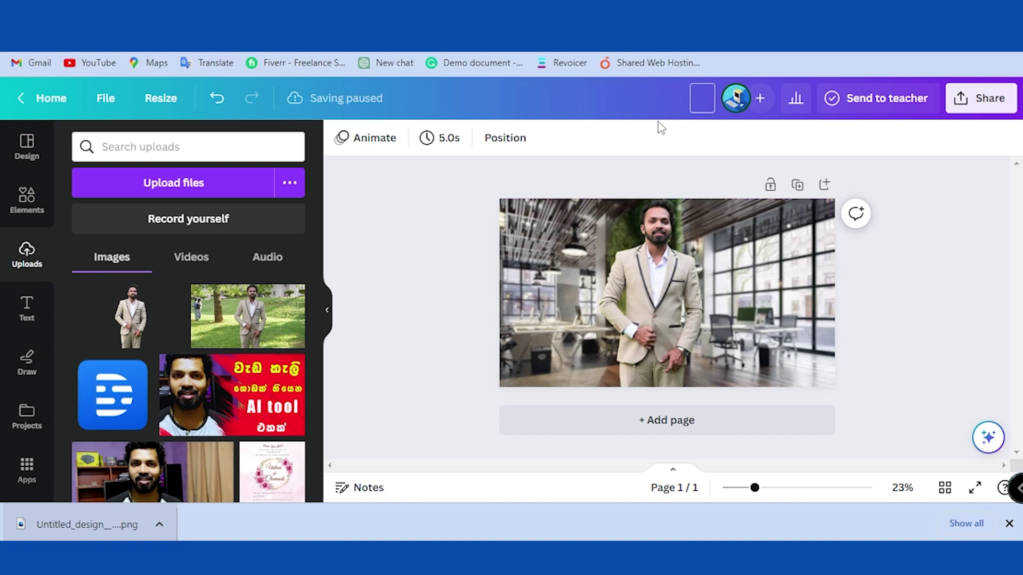
text(ushan)
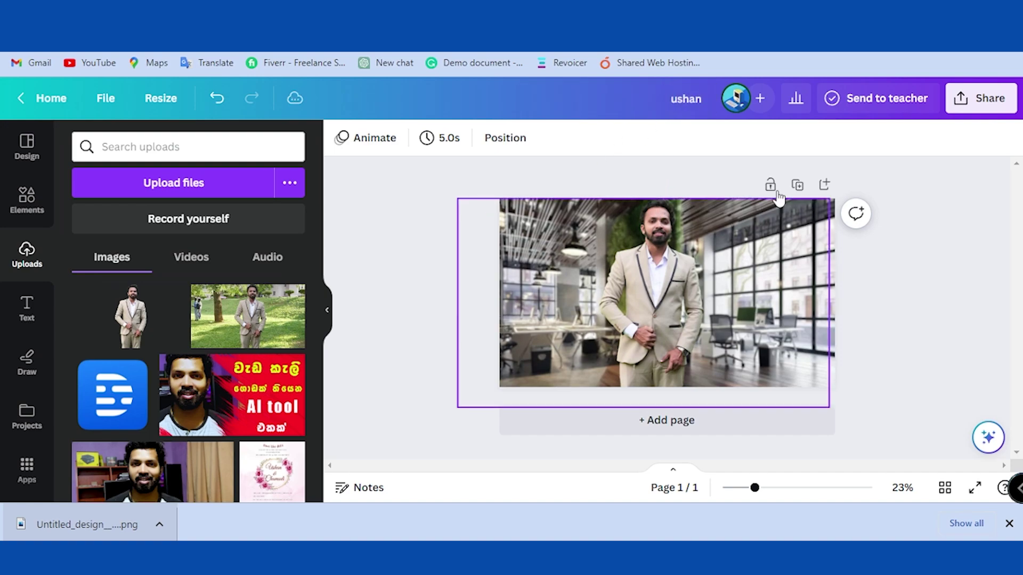
click(847, 102)
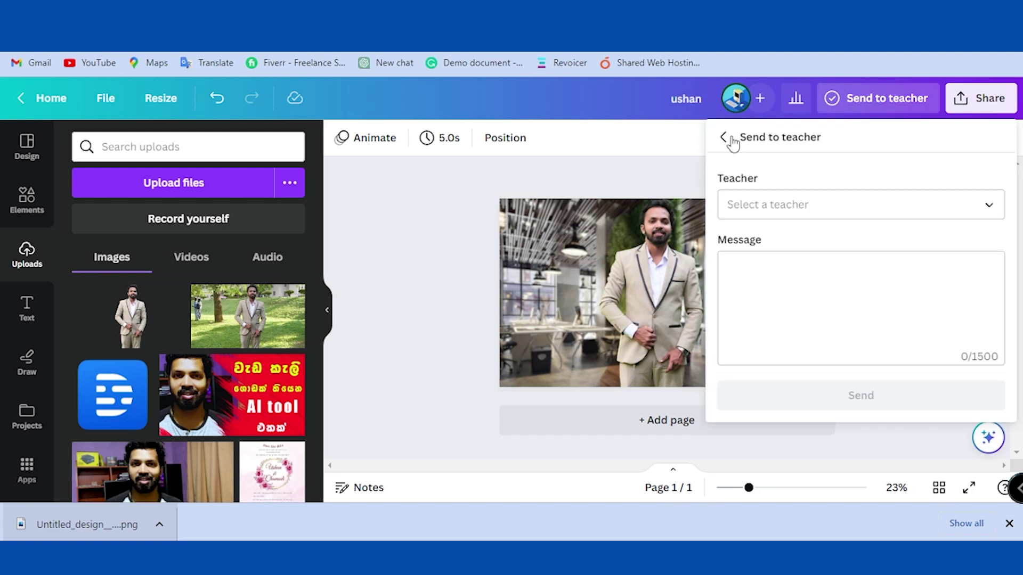
click(725, 137)
scroll(737, 319, down, 3)
click(743, 312)
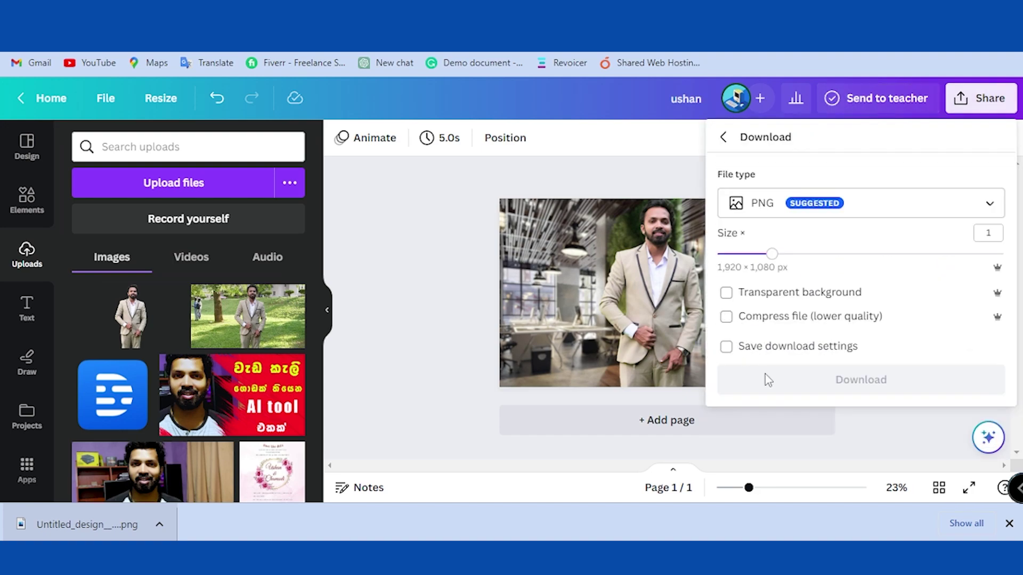
click(770, 382)
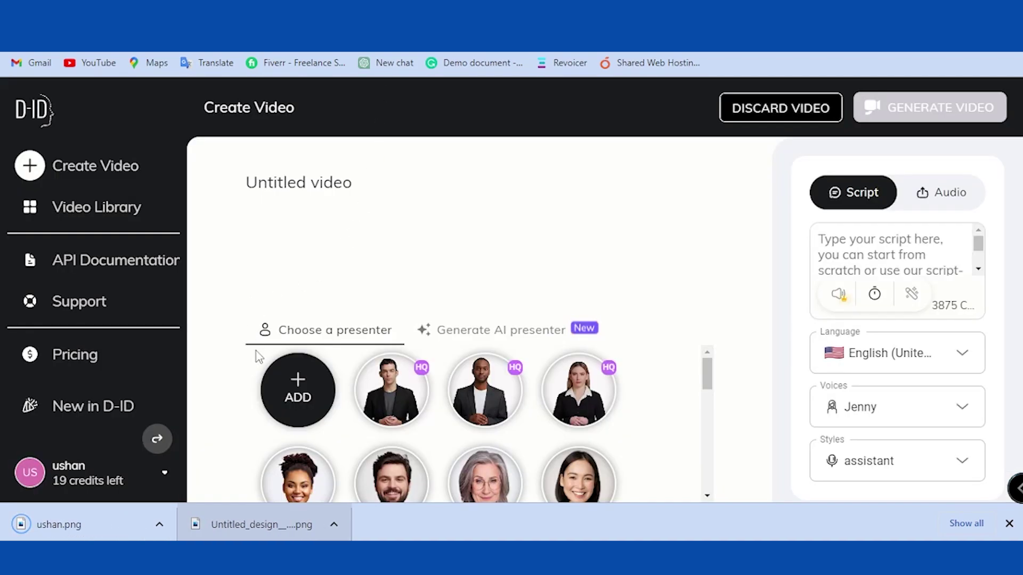
Step: Switch to D-ID and add the downloaded office portrait PNG from the Downloads folder as a custom presenter
click(297, 382)
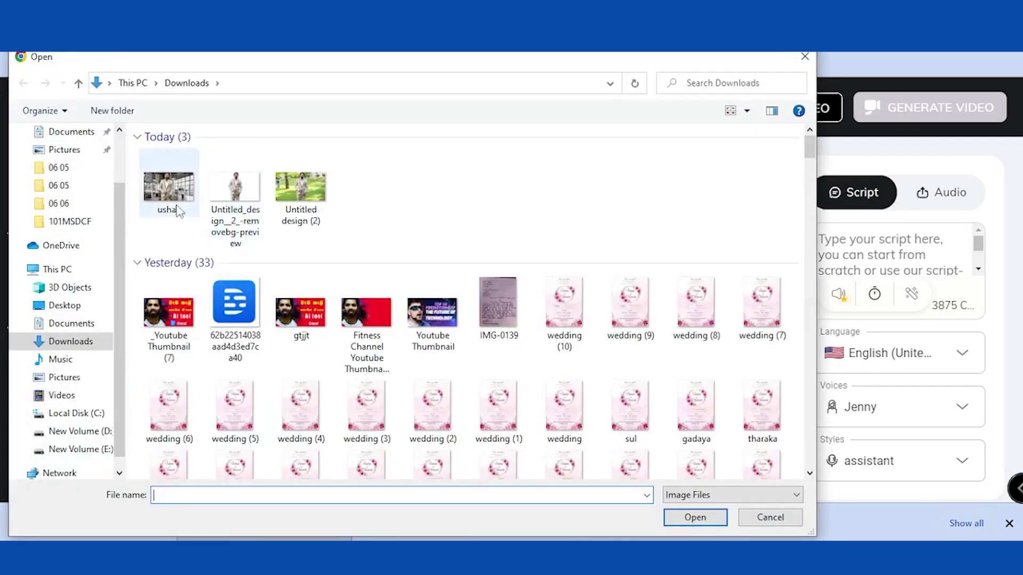
click(158, 197)
click(716, 517)
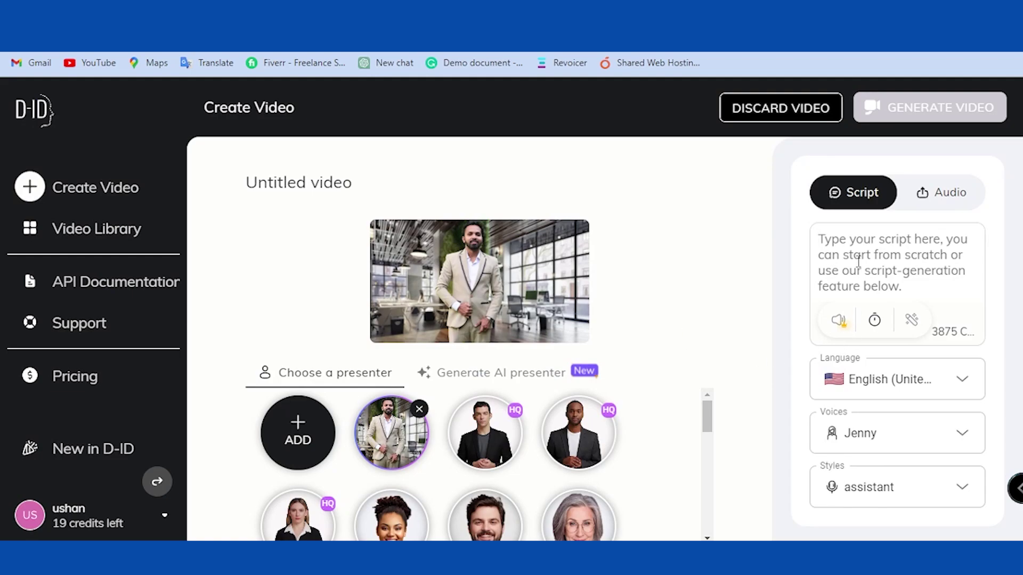
Step: Write a script that says hello to friends and welcomes them to the presenter's channel, correcting the spelling of "youtube" to "YouTube"
click(858, 261)
text(Hello)
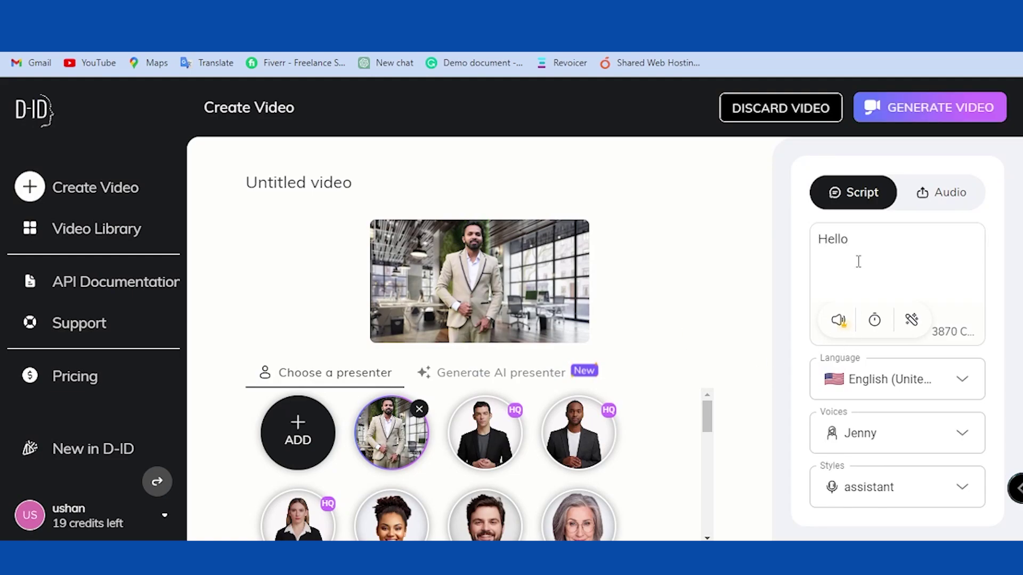
text( friends, Welcome to ushan pro )
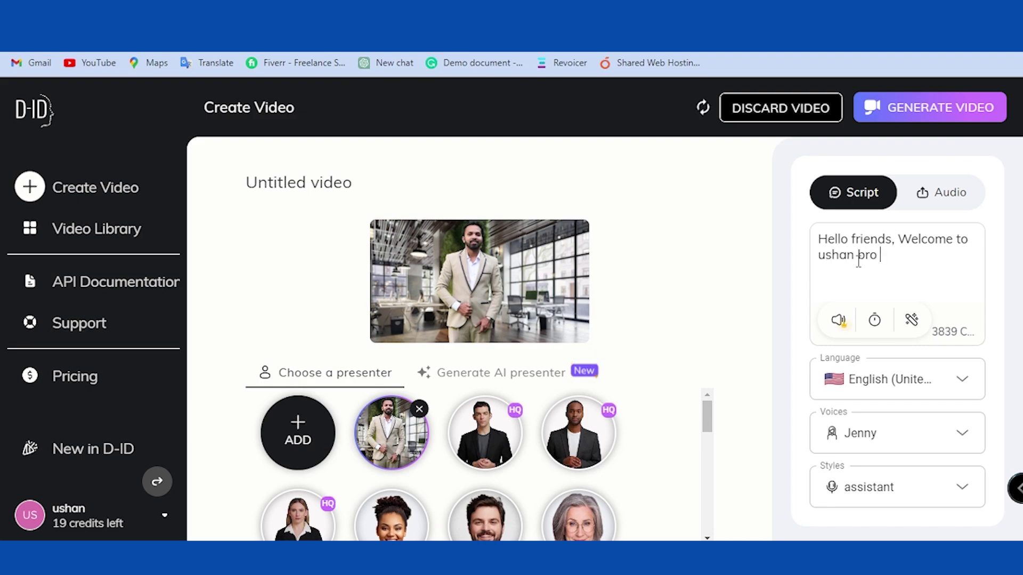
text(youtube channel)
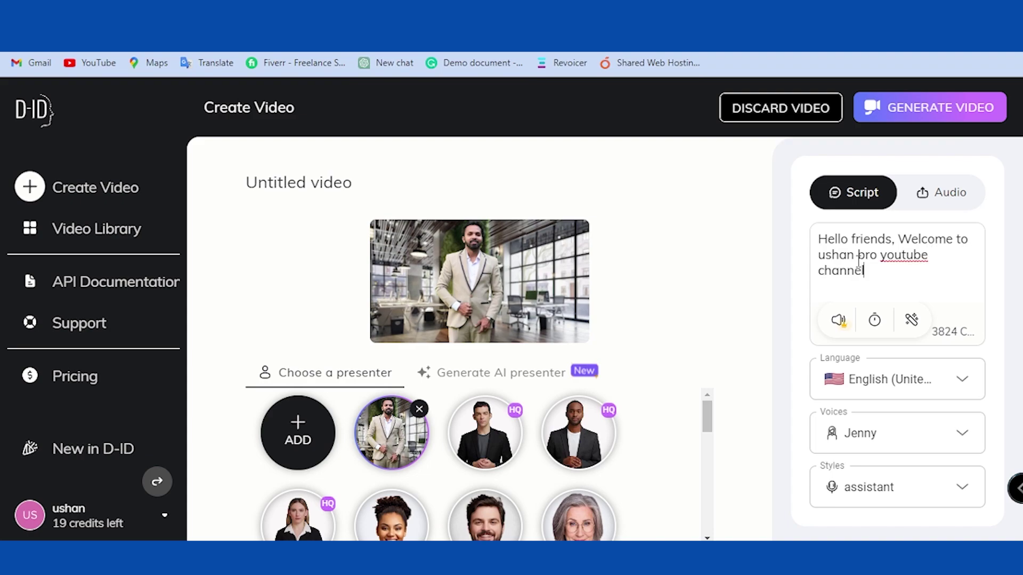
right_click(884, 256)
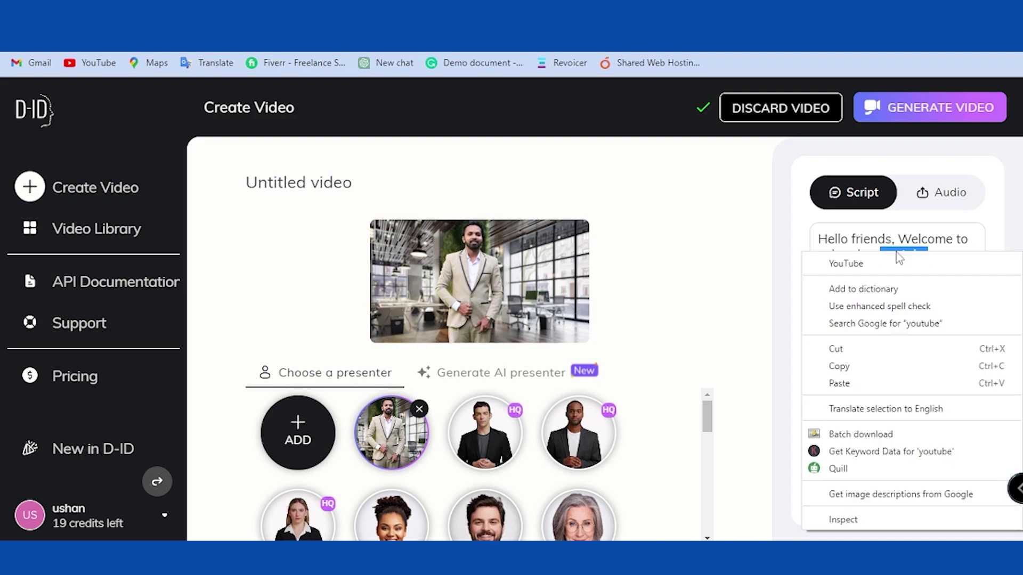
click(846, 262)
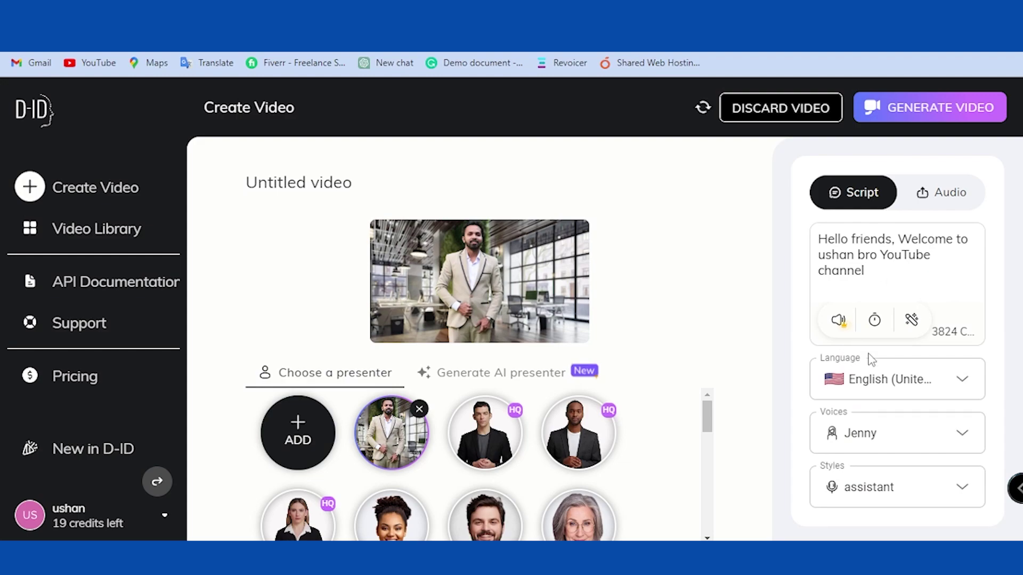
Step: Choose the male voice Guy for the greeting script and set its speaking style to friendly
click(900, 433)
scroll(894, 336, down, 5)
scroll(895, 335, down, 2)
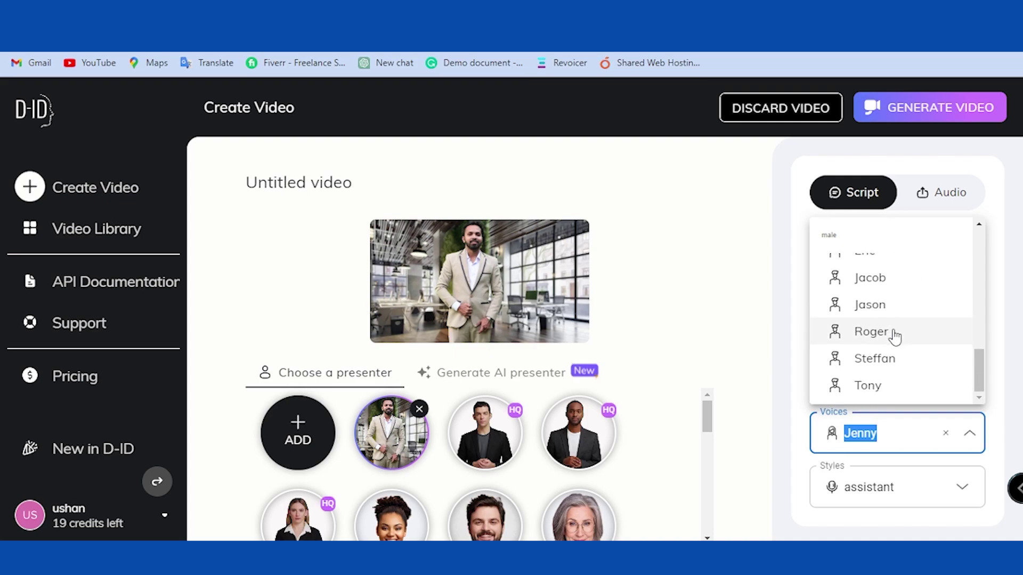
scroll(894, 336, up, 5)
scroll(895, 336, up, 2)
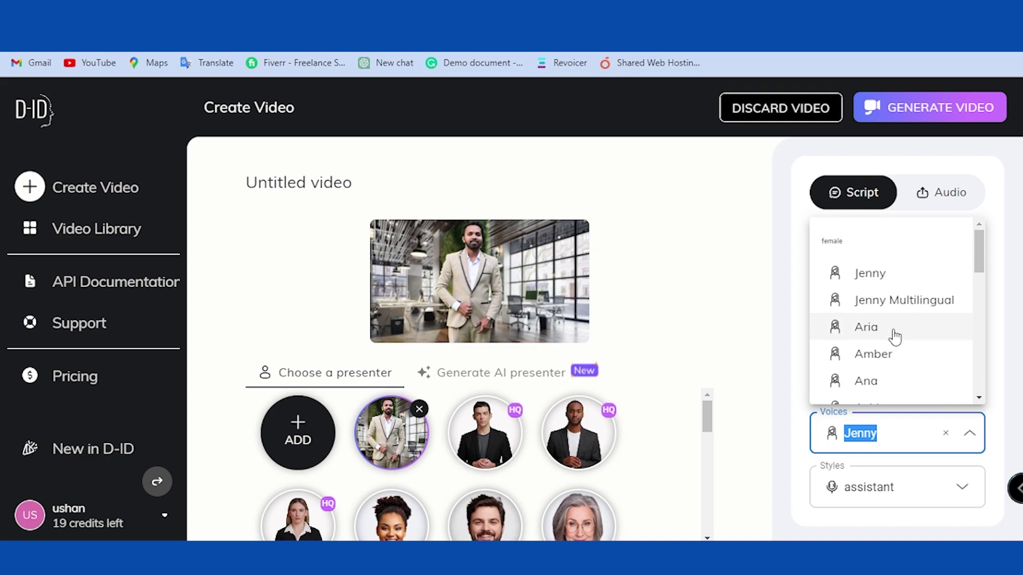
scroll(893, 335, down, 8)
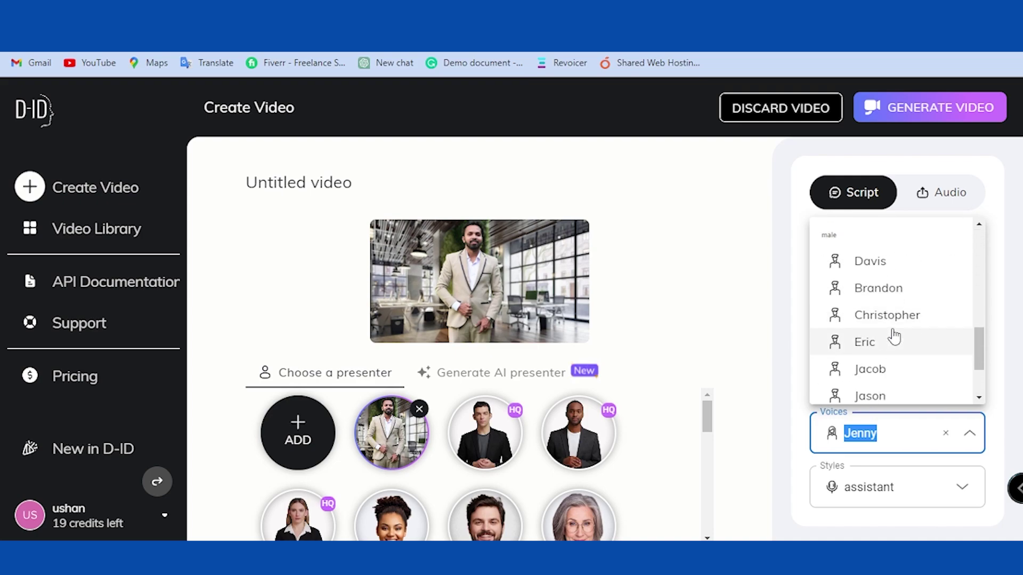
scroll(884, 346, up, 2)
click(866, 361)
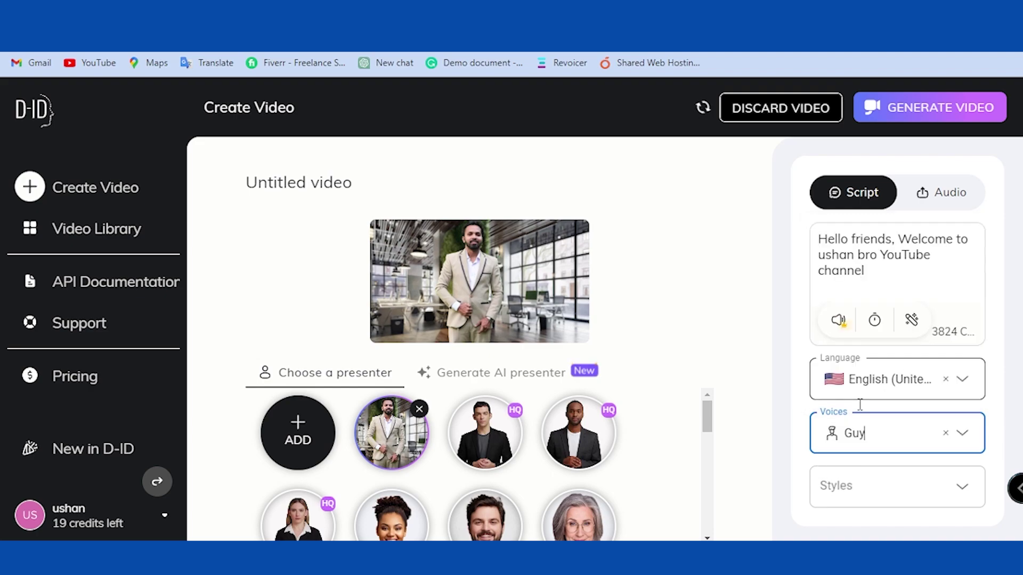
click(871, 489)
click(861, 426)
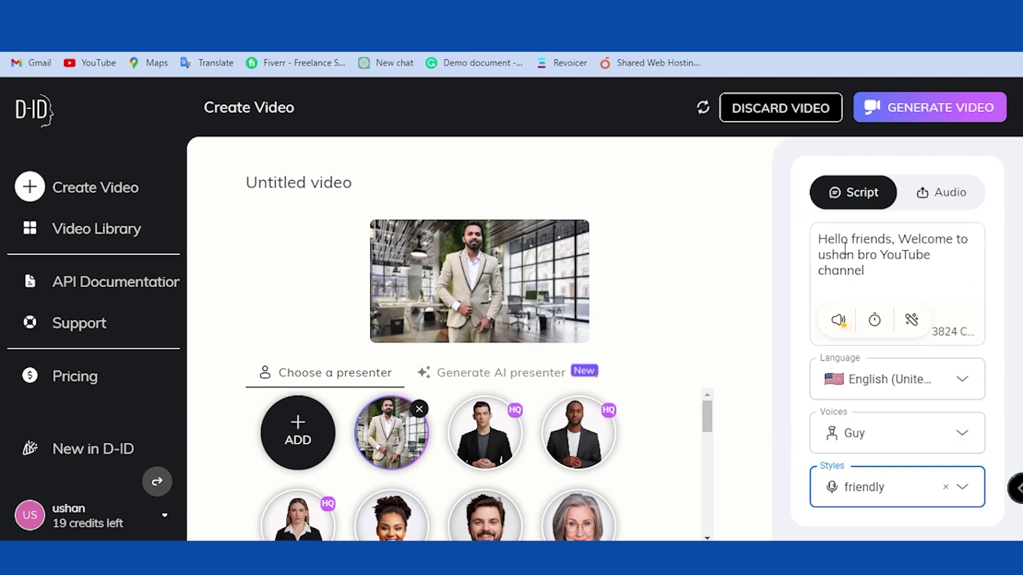
Step: Generate the greeting video with the custom presenter and download it from the video library
click(913, 111)
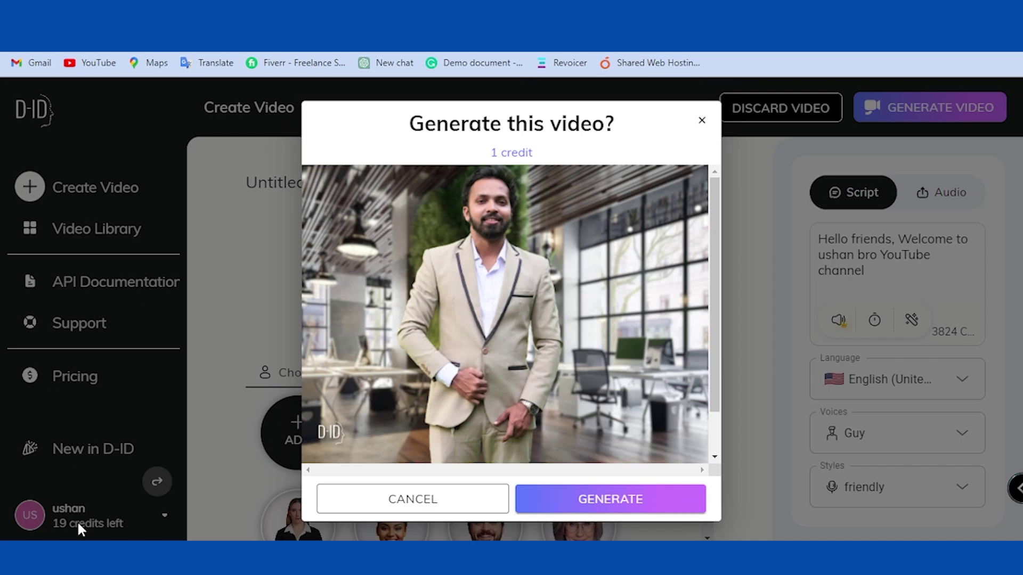
click(592, 504)
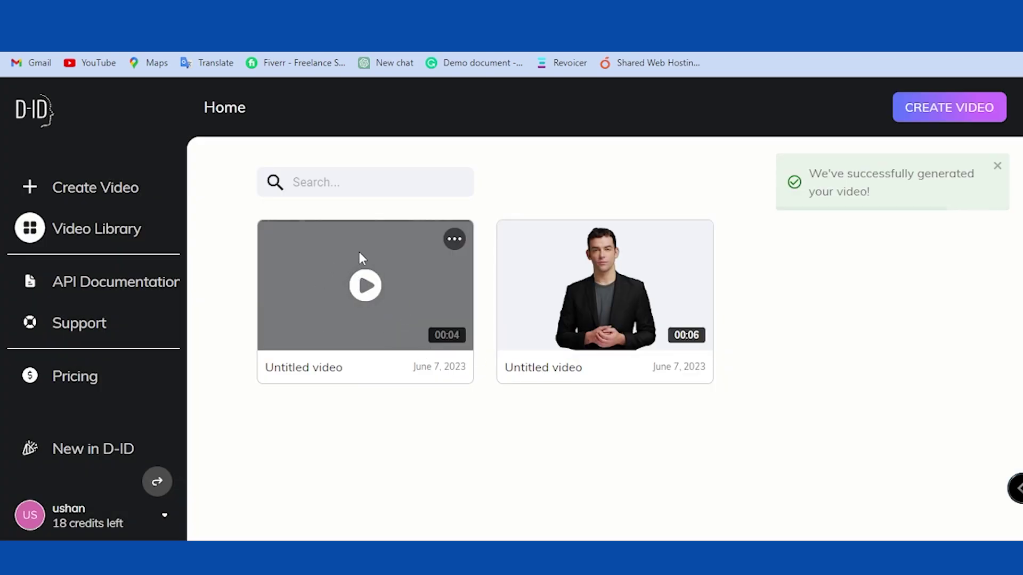
click(455, 238)
click(403, 273)
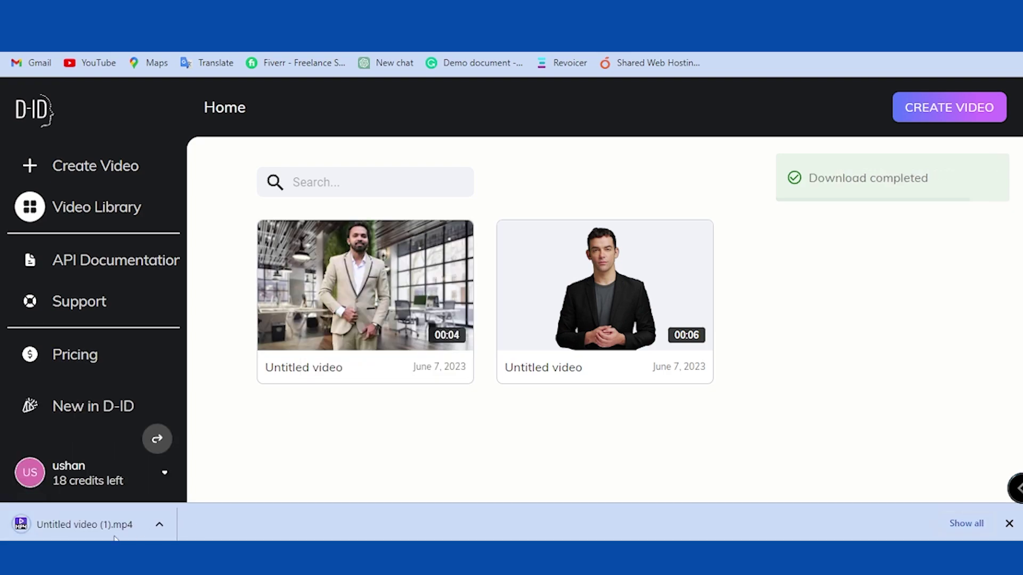
Step: Play the downloaded greeting video, and preview the same video in the D-ID library
click(61, 530)
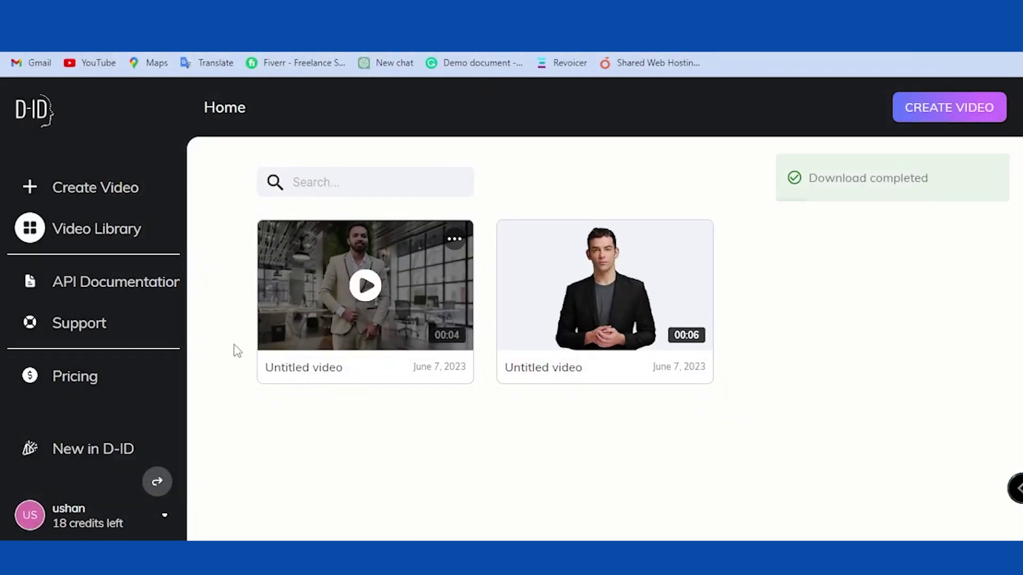
click(369, 288)
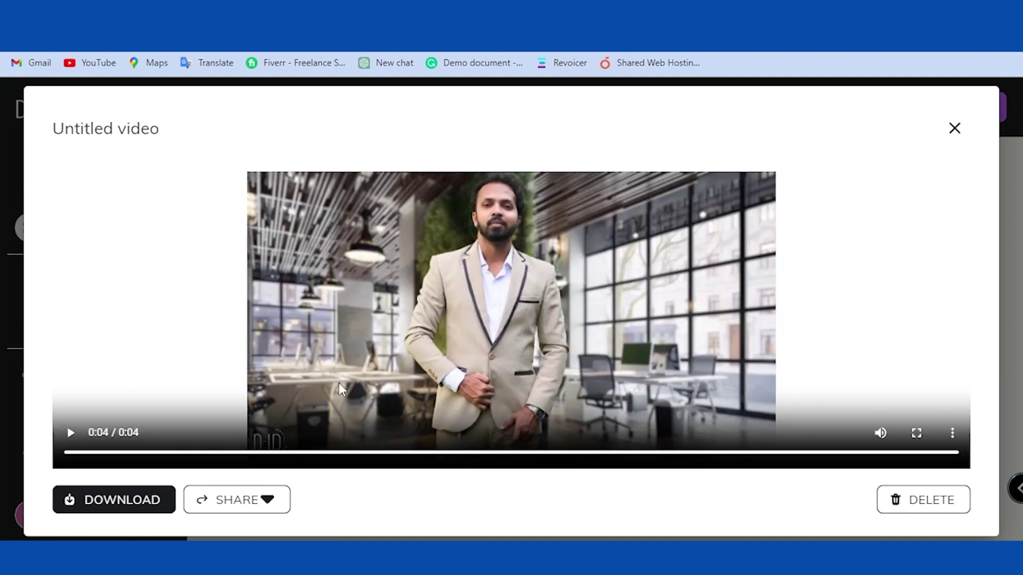
click(954, 129)
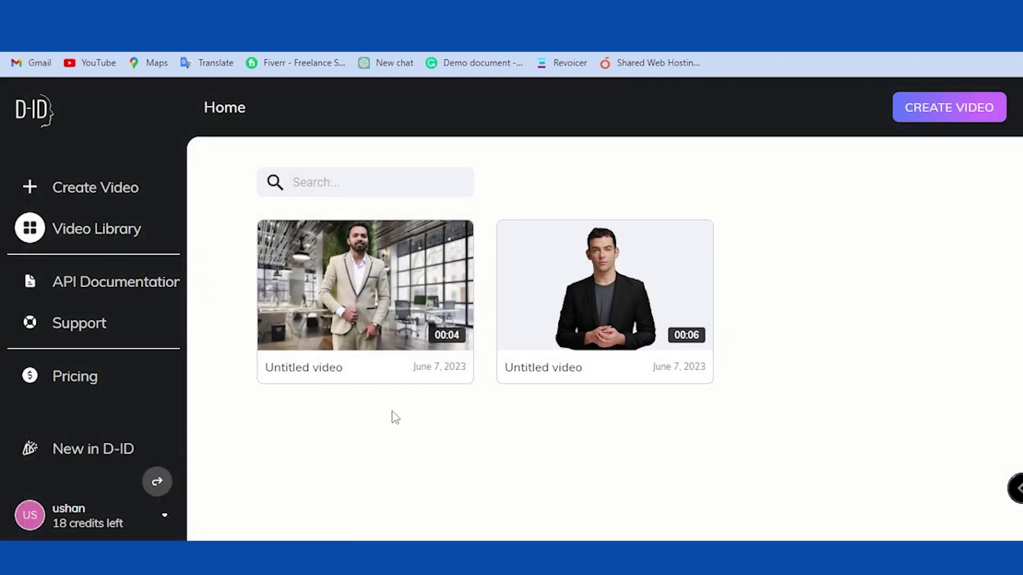
Step: Start a new video and copy ChatGPT's sentence "Musk's journey continued as he pursued higher education in Canada and the United States." into its script
mouse_move(318, 318)
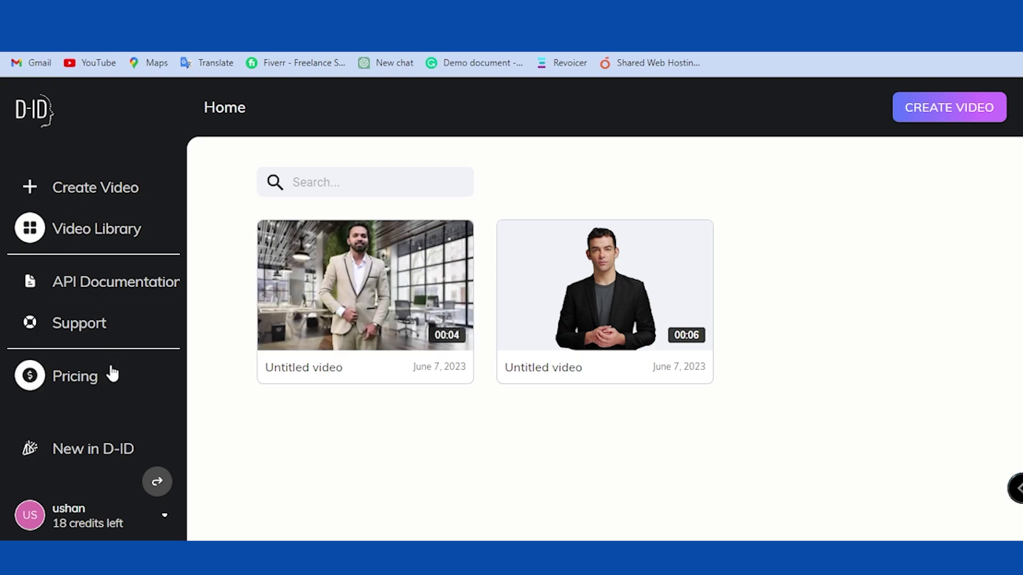
click(100, 189)
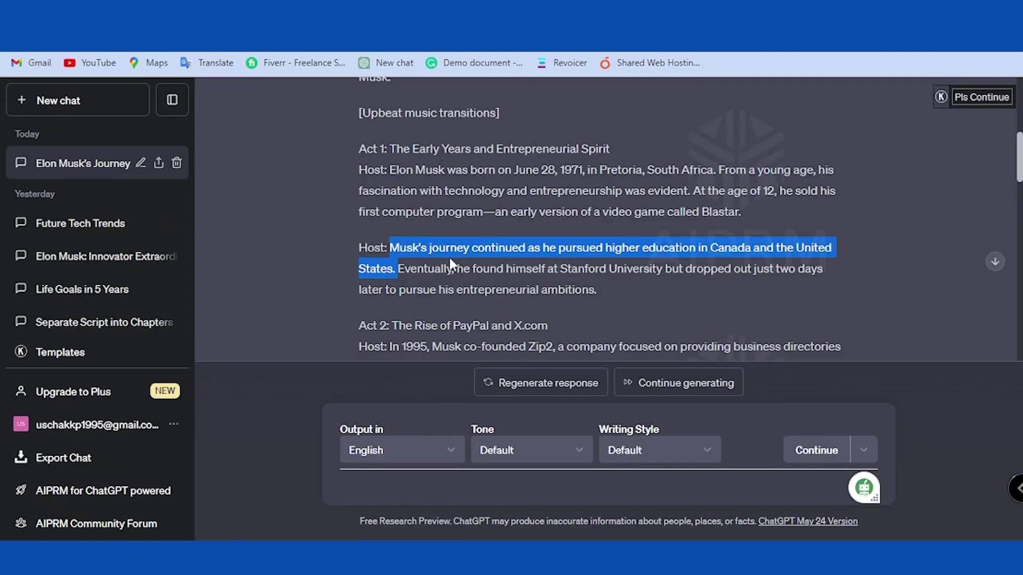
right_click(442, 246)
click(509, 258)
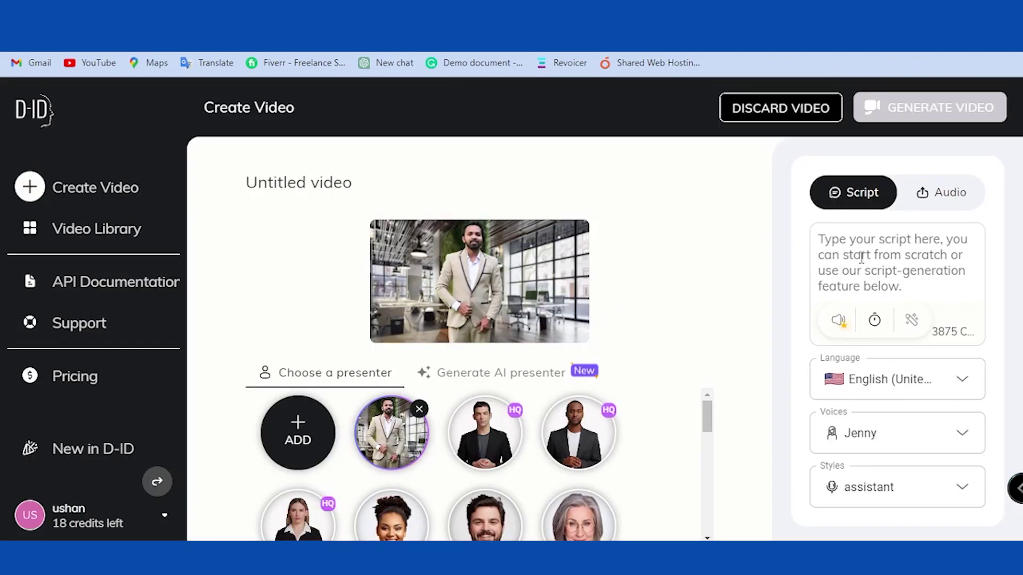
click(860, 258)
text(Musk's journey continued as he pursued higher education in Canada and the United States.)
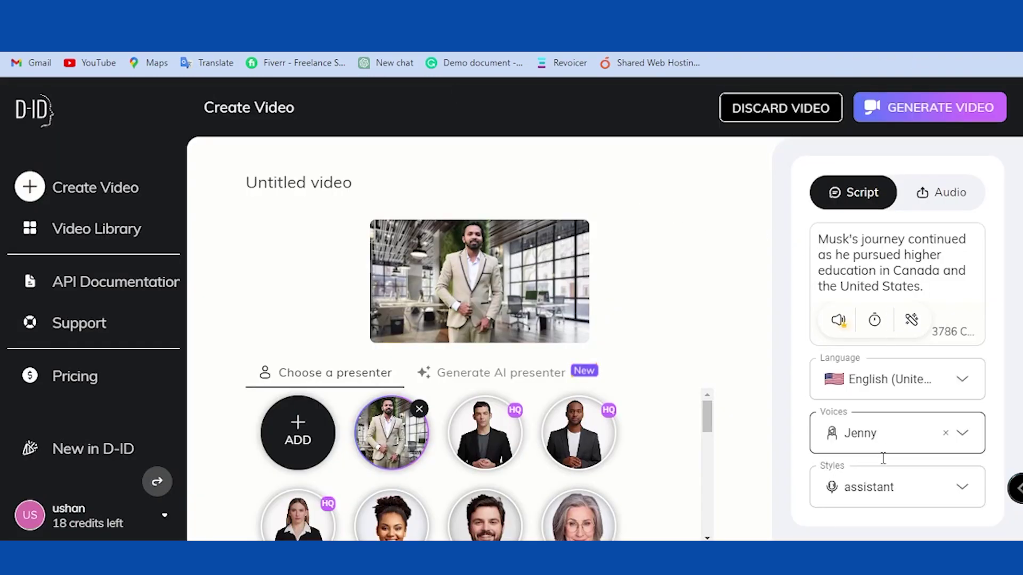
Step: Set the voice of the Musk script to Guy with the friendly style
click(932, 483)
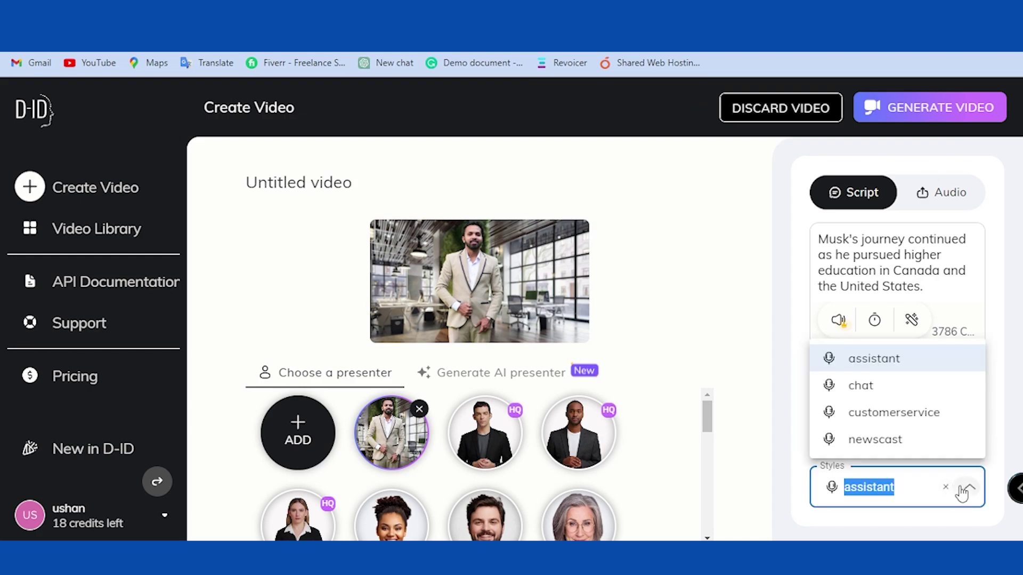
click(791, 397)
click(860, 435)
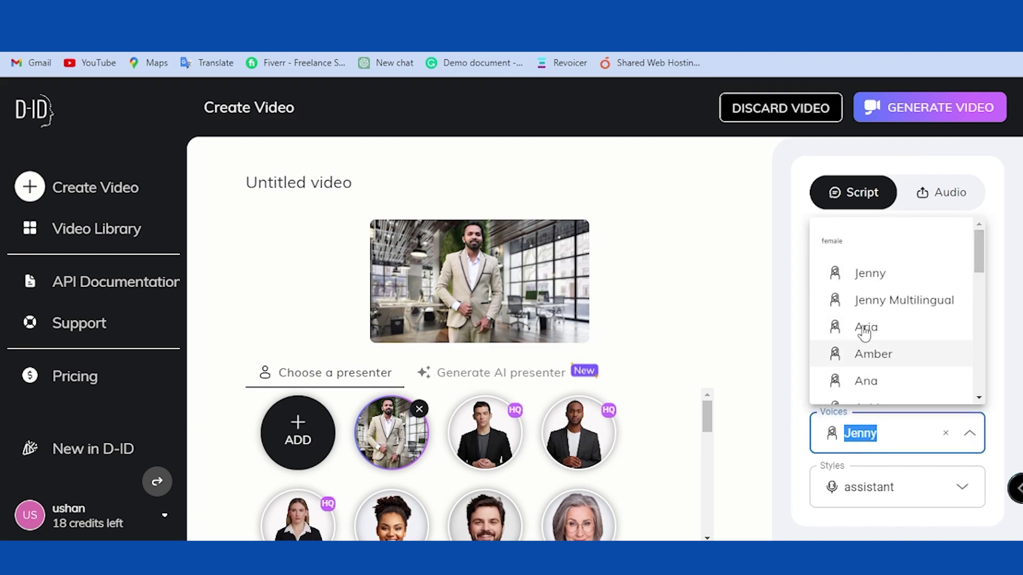
scroll(864, 319, down, 6)
click(866, 358)
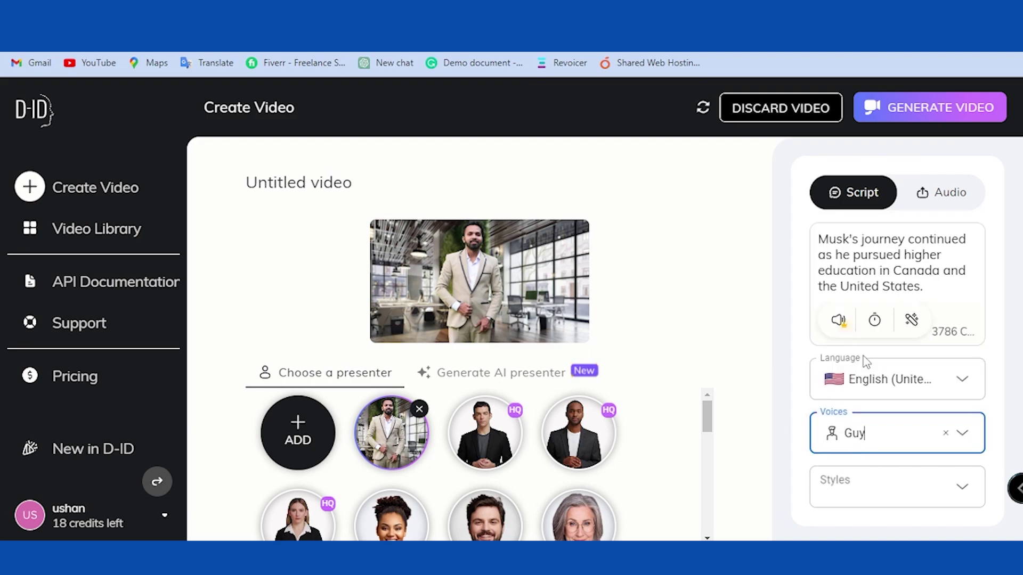
click(881, 484)
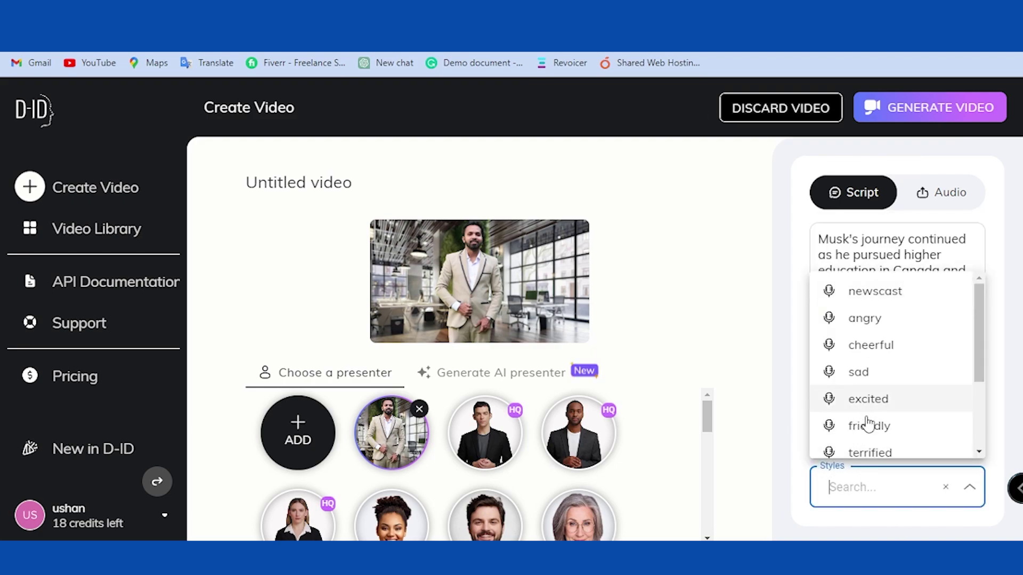
click(869, 426)
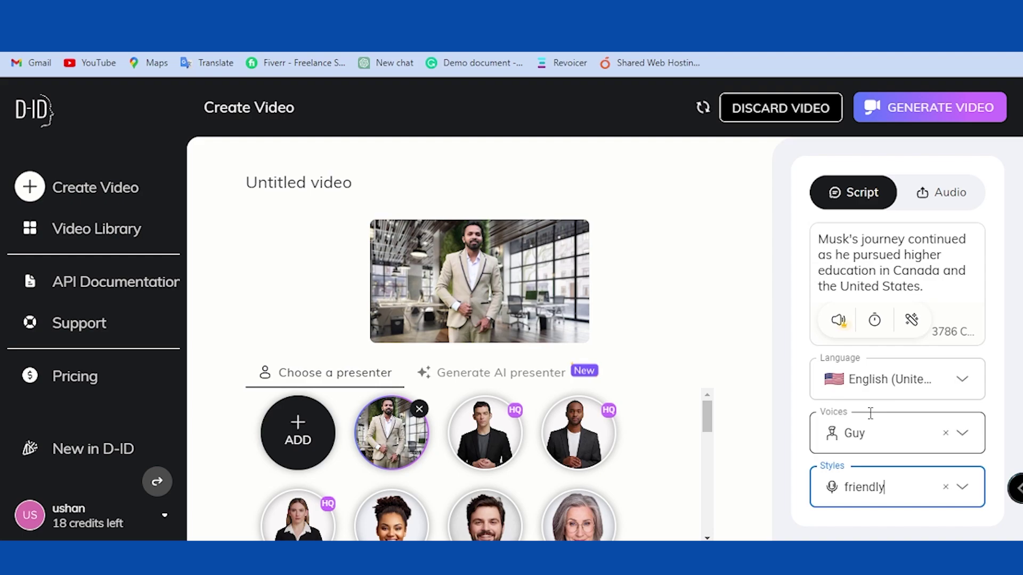
Step: Generate the Musk video with the custom presenter and download it from the video library
click(916, 110)
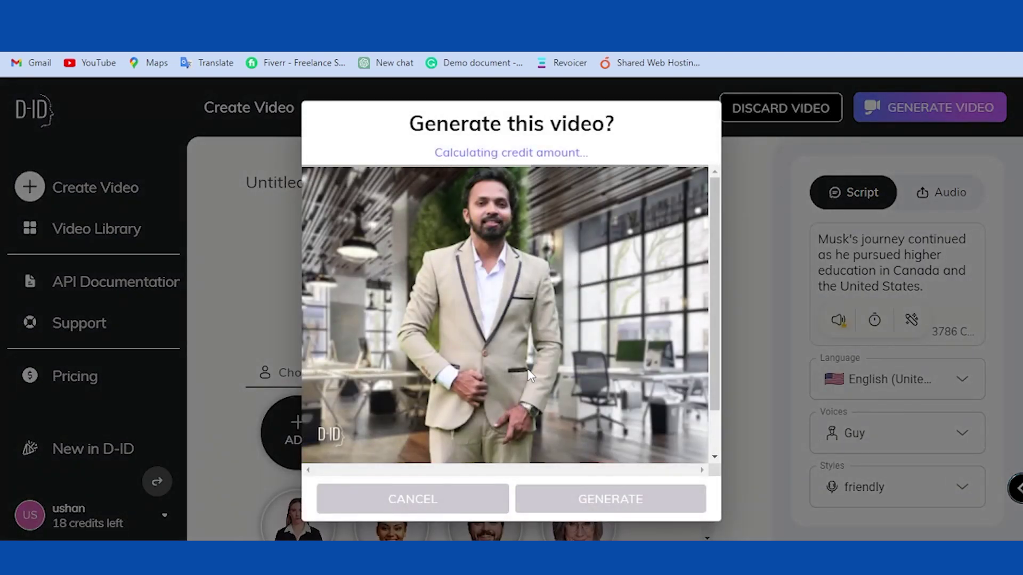
click(562, 496)
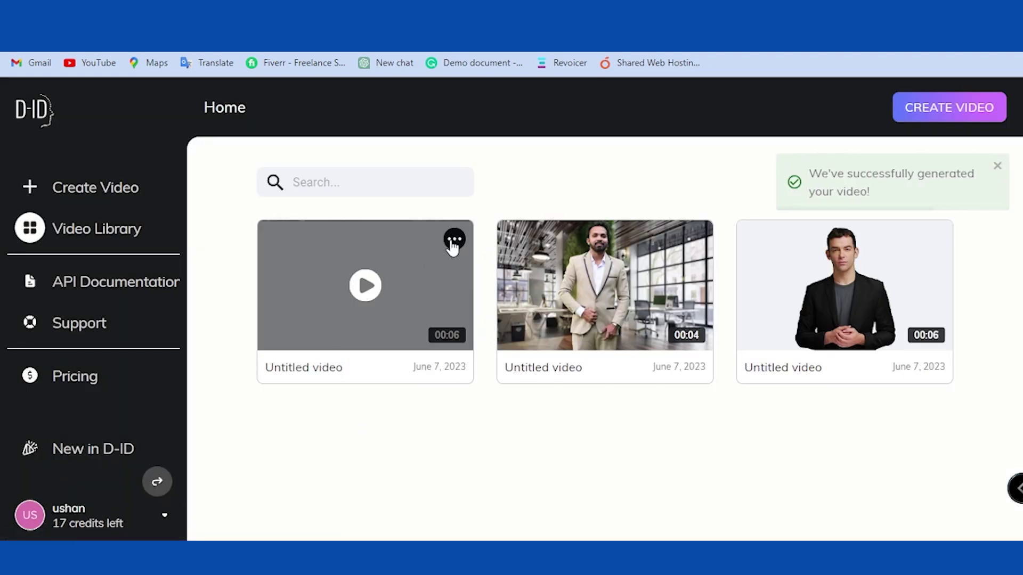
click(452, 240)
click(355, 283)
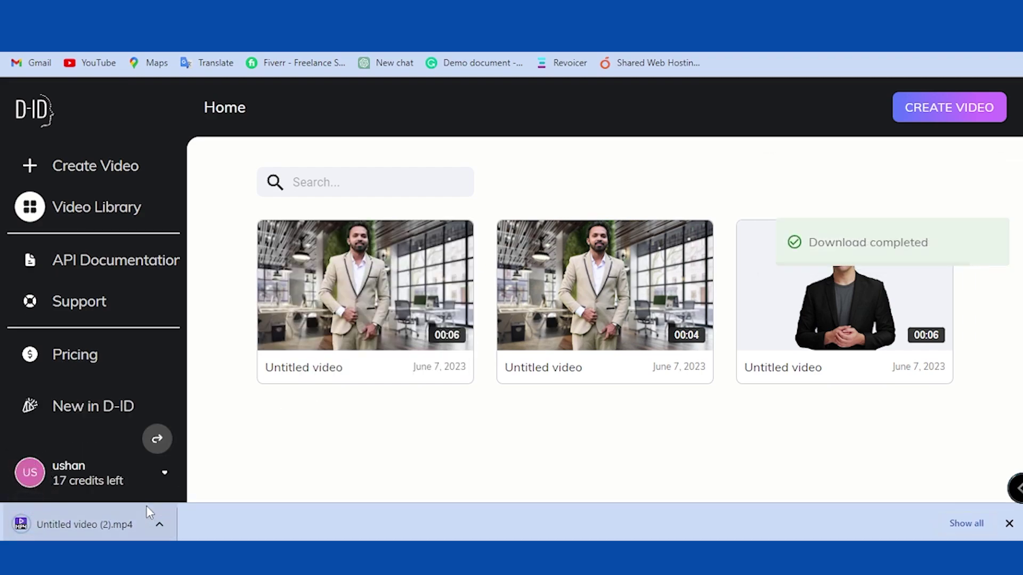
Step: Play the downloaded Musk video, dismiss the antivirus alert covering it, and return to the D-ID video library
click(75, 523)
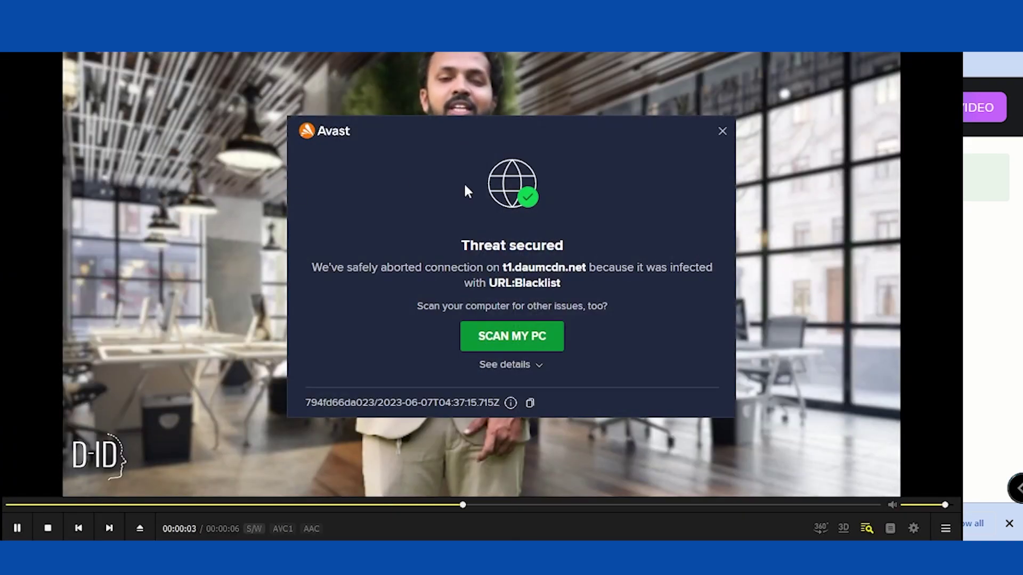
click(721, 130)
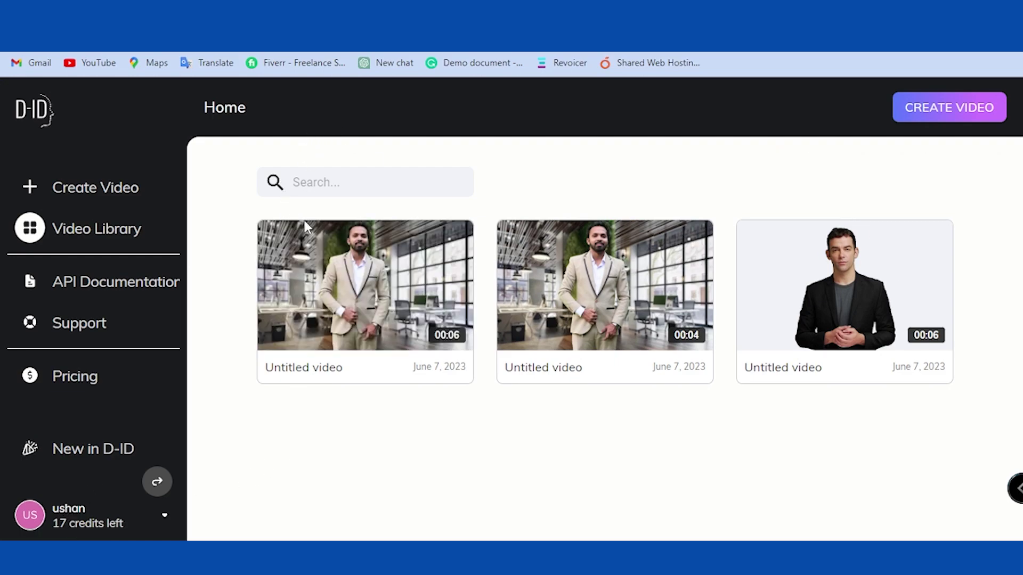
mouse_move(335, 278)
mouse_move(393, 331)
mouse_move(386, 286)
mouse_move(501, 326)
Step: Open a private browser window and go to the fiverr.com home page
key(ctrl+shift+n)
text(fiverr)
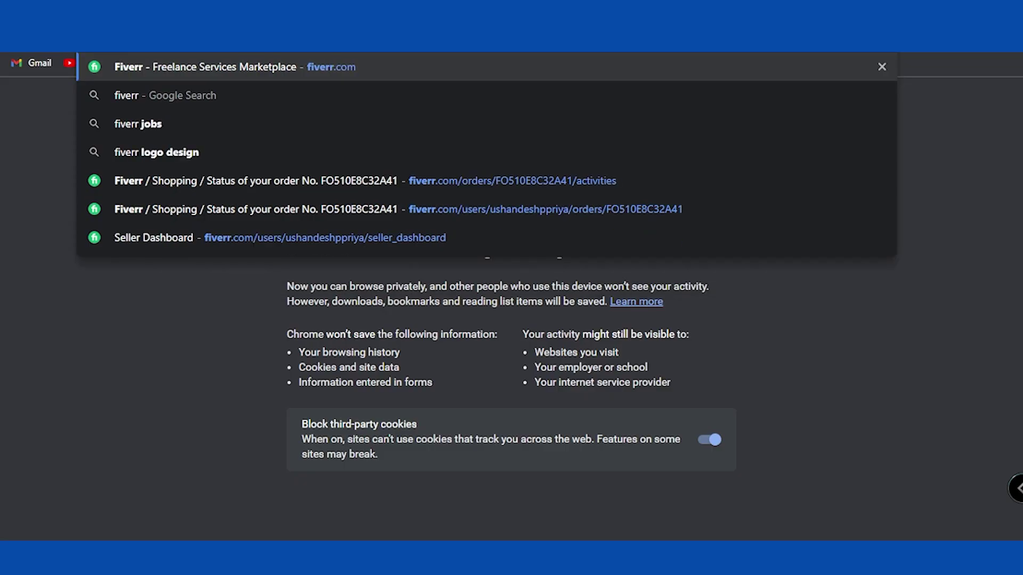
text(.com)
key(Return)
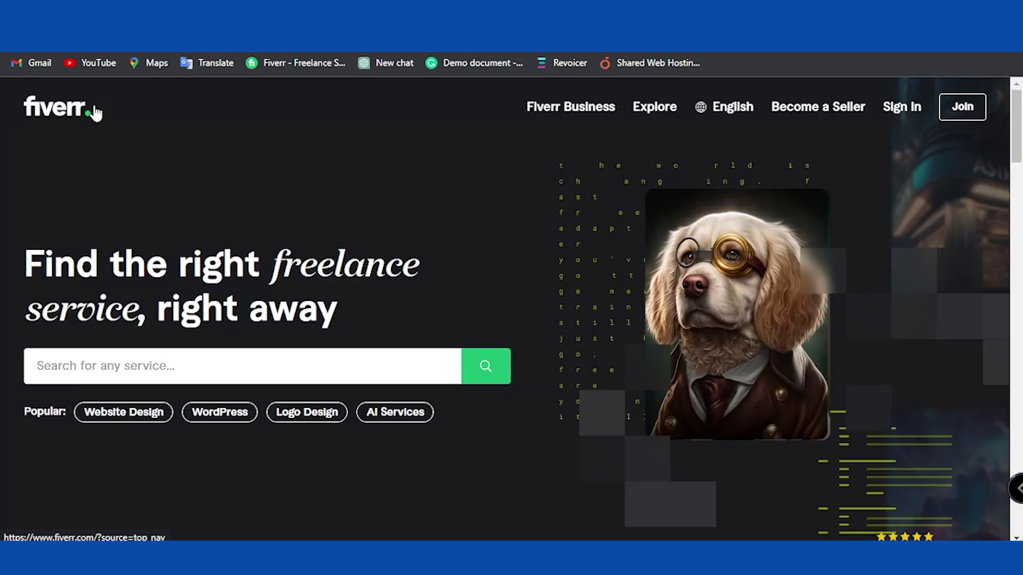
click(95, 110)
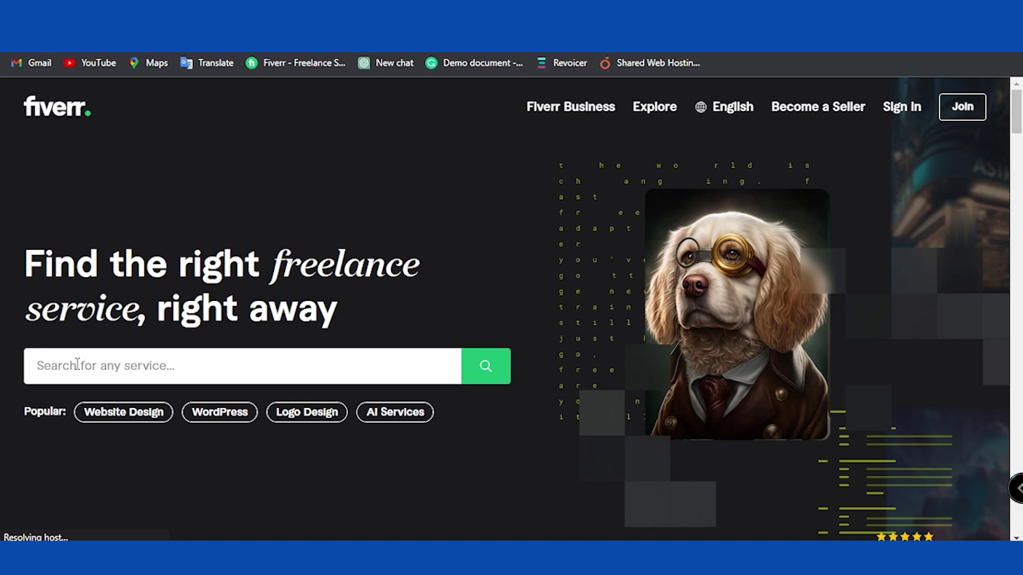
Step: Search Fiverr for the suggested term "ai video editing" and dismiss the account sign-up dialog over the results
click(155, 368)
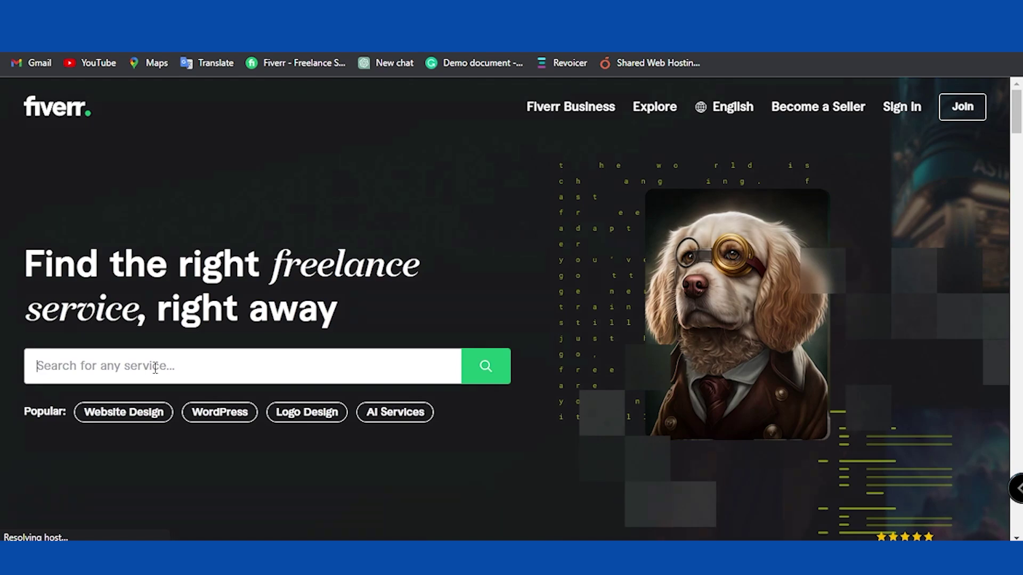
text(AI)
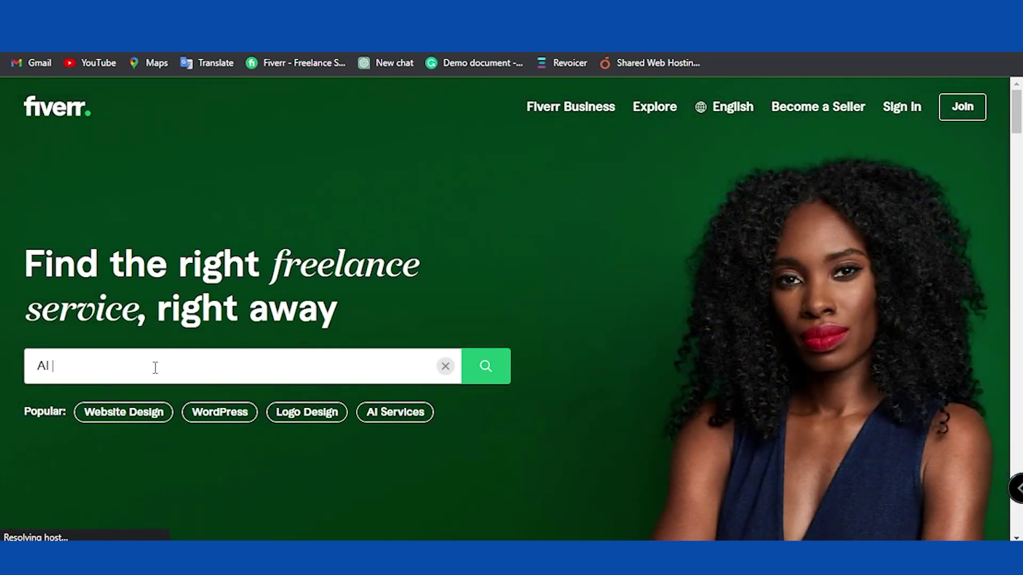
text( video)
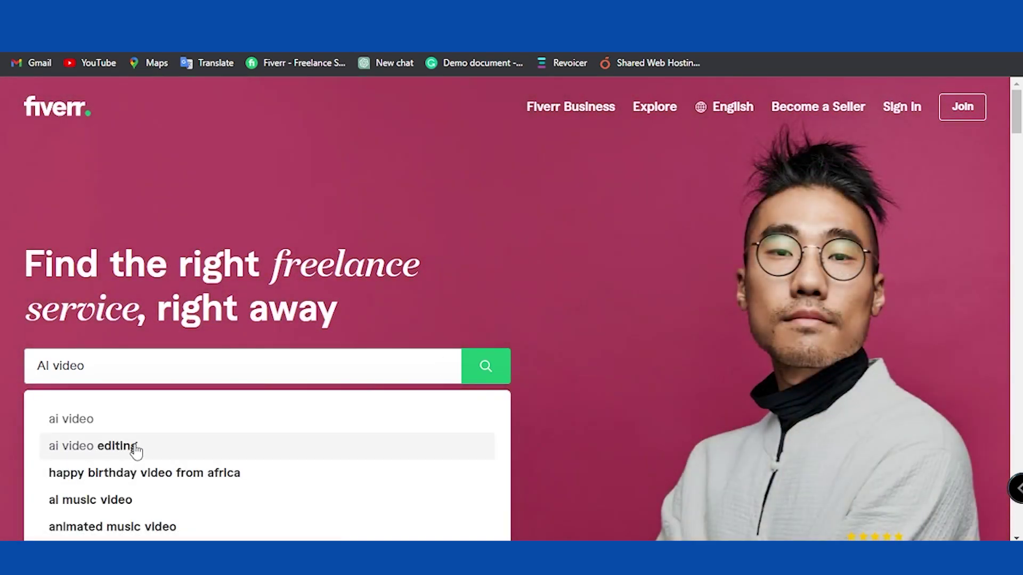
click(135, 449)
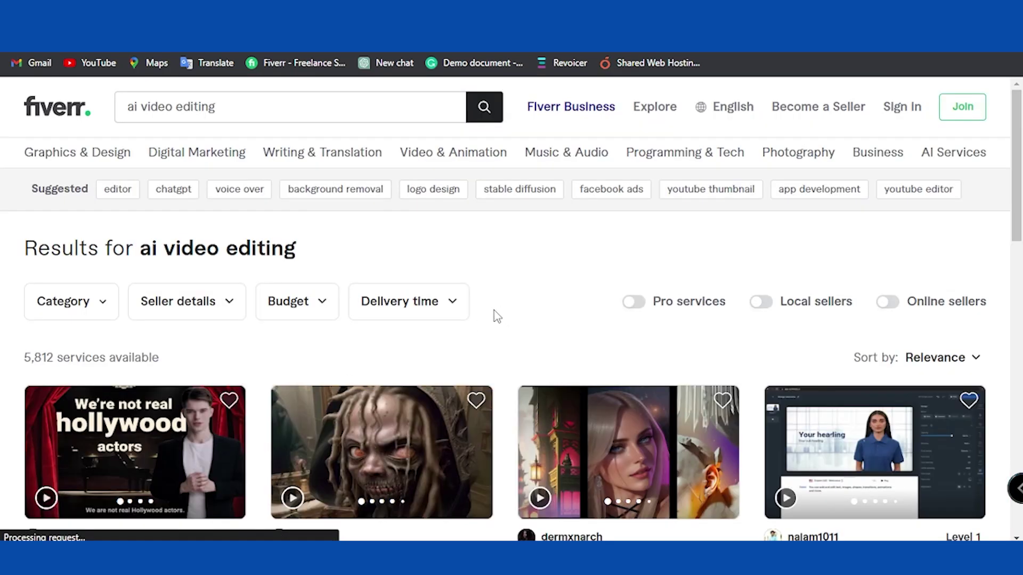
scroll(17, 360, down, 4)
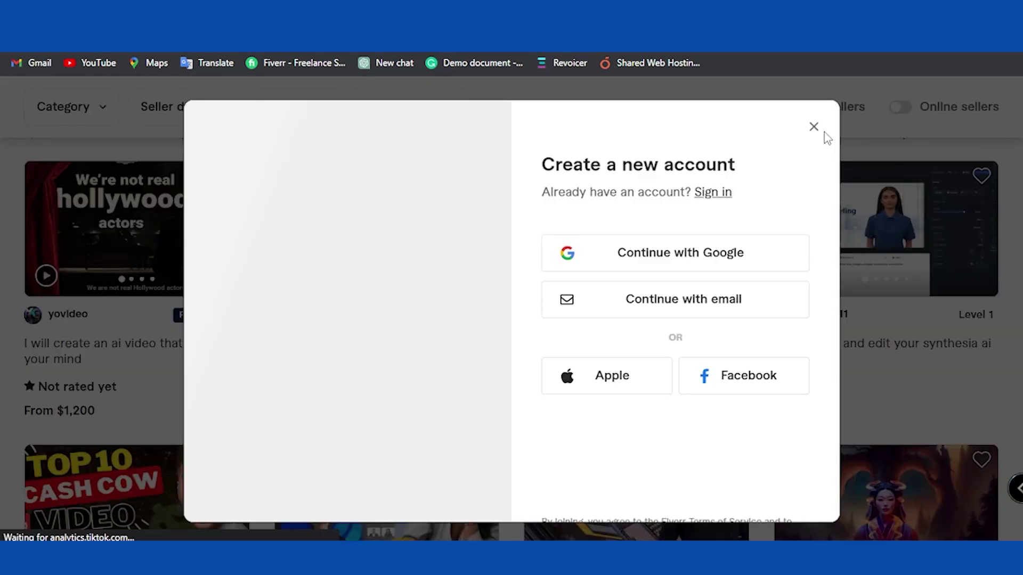
click(814, 128)
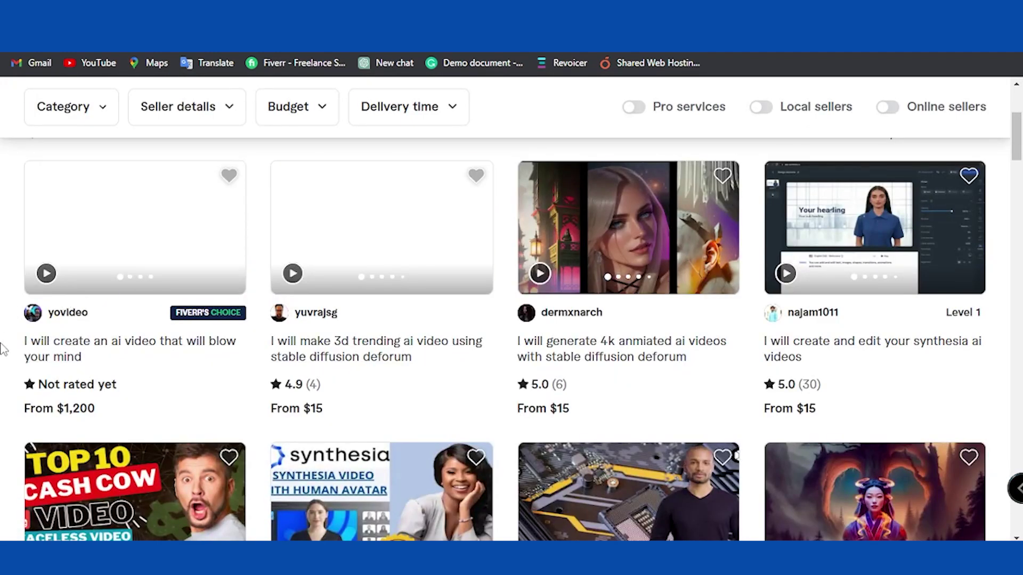
Step: Browse the AI video services and open the gig "I will create and edit your synthesia ai videos"
scroll(2, 347, up, 3)
scroll(3, 349, down, 2)
scroll(2, 349, down, 1)
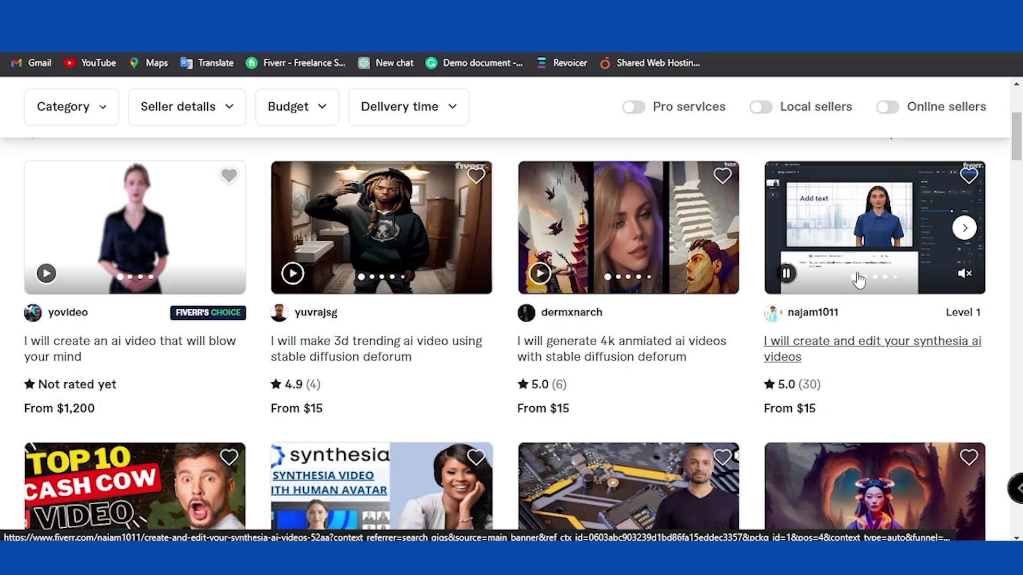
click(870, 249)
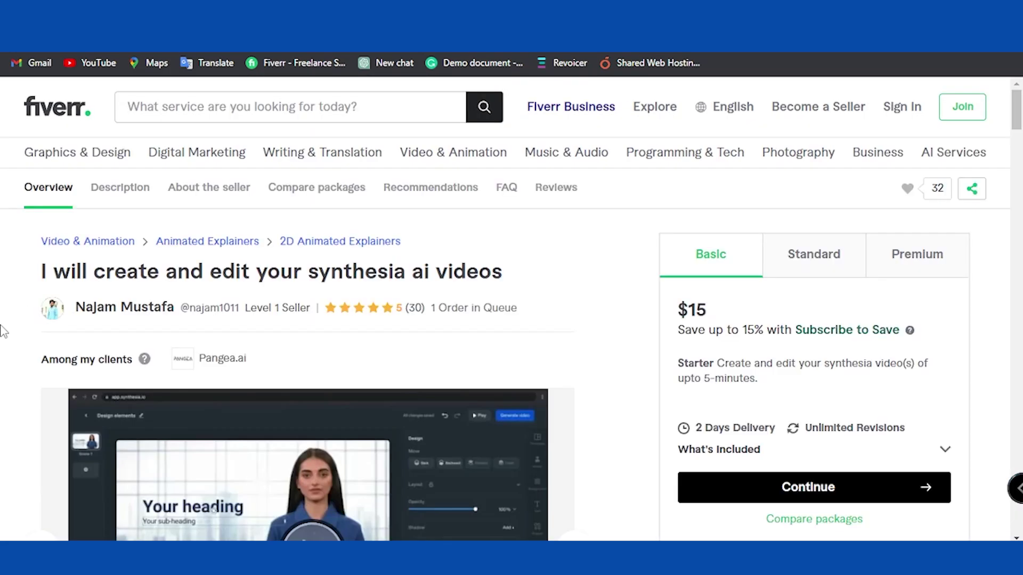
Step: Compare the gig's Basic, Standard and Premium packages, ending on Premium
click(819, 264)
click(916, 261)
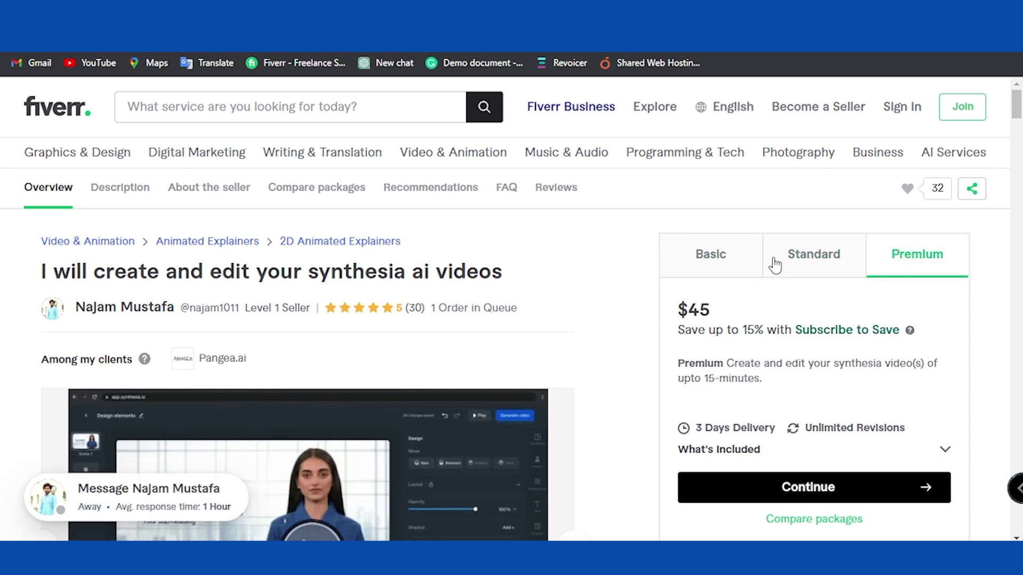
click(742, 256)
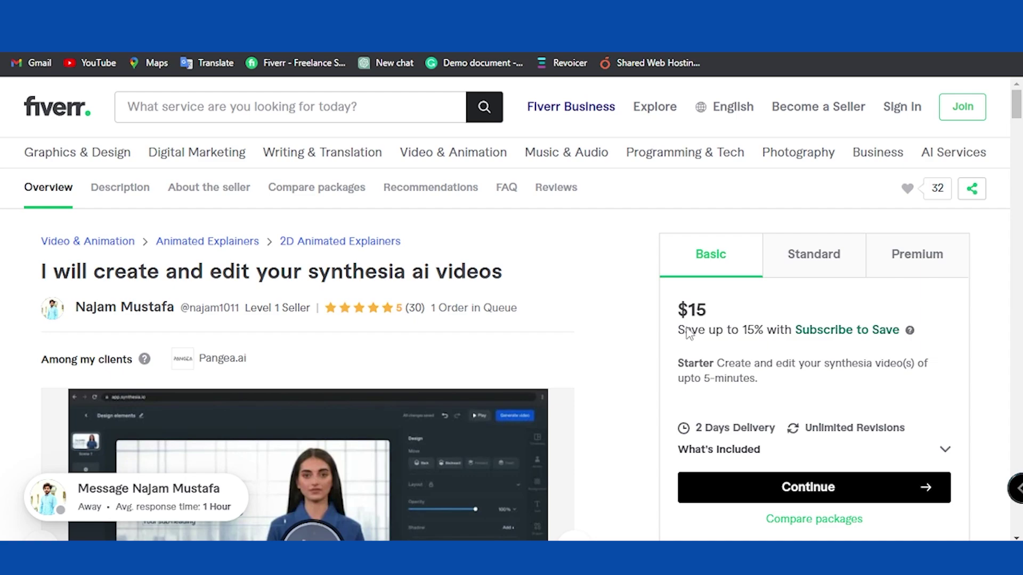
click(923, 265)
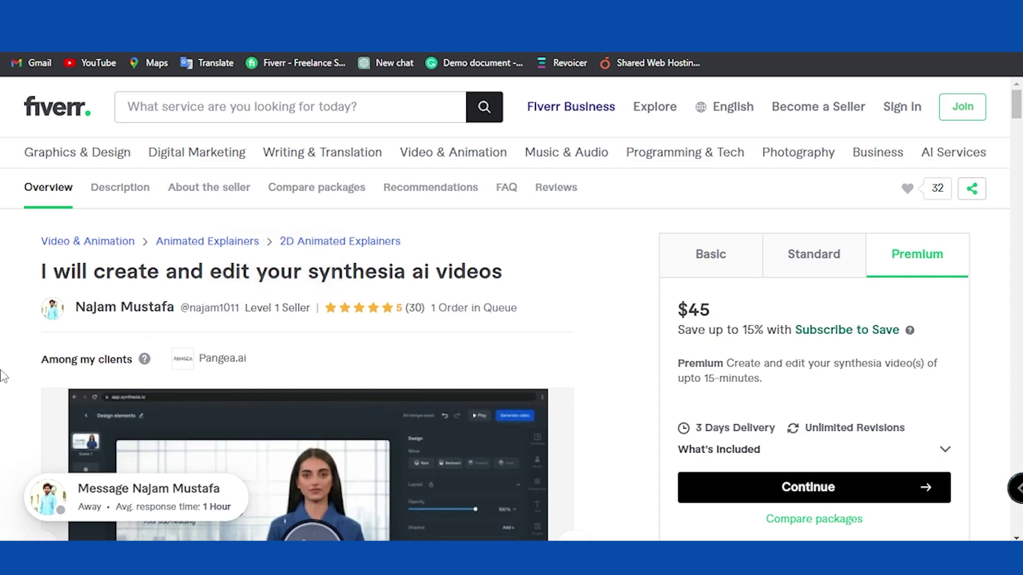
Step: Show the gig gallery's sample video with the presenter in black beside the almasiya logo
scroll(13, 377, down, 4)
scroll(15, 378, down, 1)
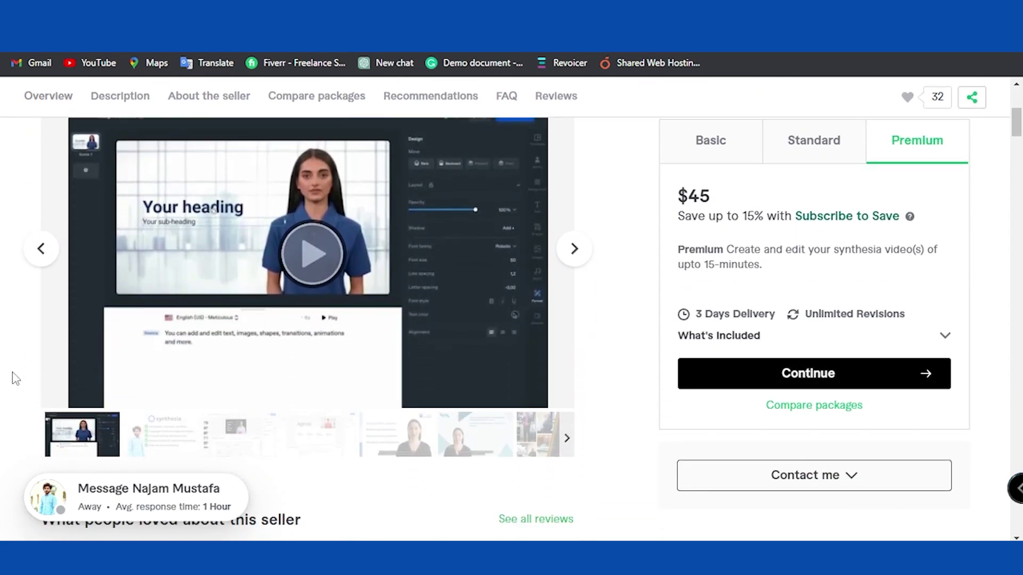
scroll(16, 378, down, 1)
click(404, 367)
scroll(320, 314, up, 1)
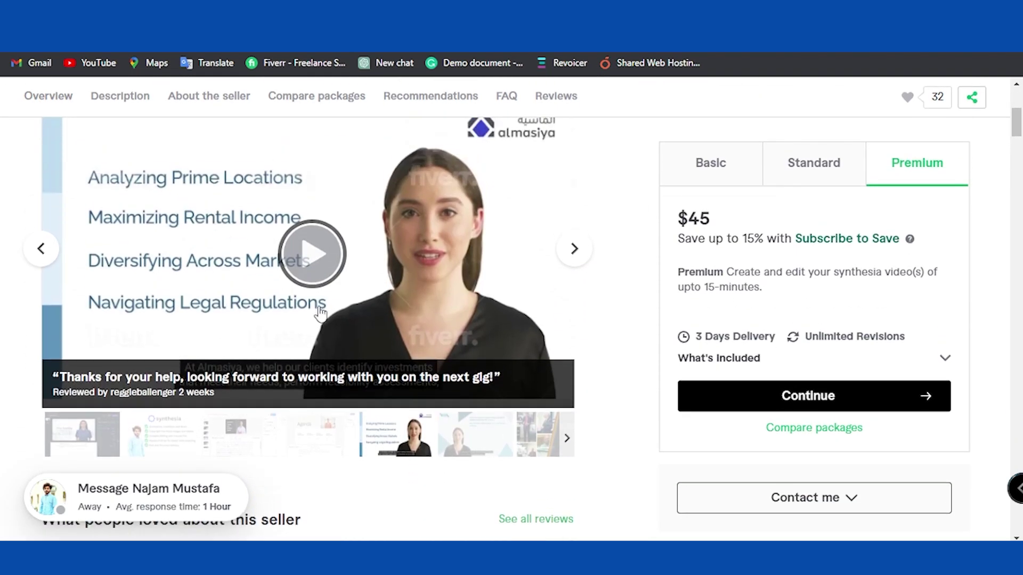